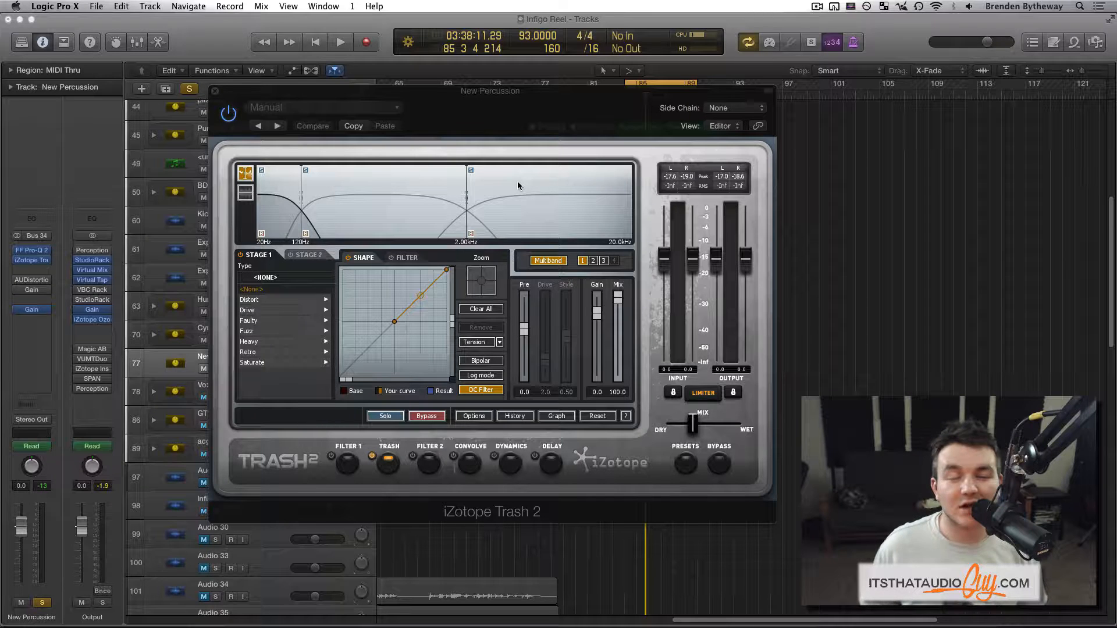
- Play the New Percussion track with Trash 2 bypassed, and re-enable the plug-in to compare the sound
{"action": "left_click_drag", "start_coordinate": [540, 125], "coordinate": [522, 112]}
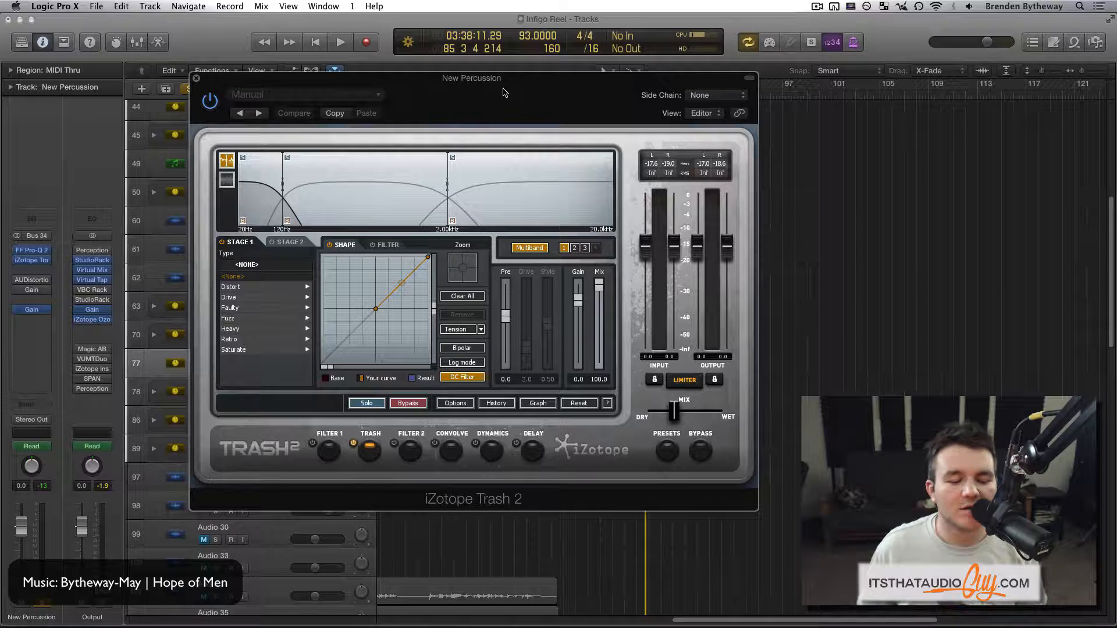
{"action": "left_click_drag", "start_coordinate": [503, 92], "coordinate": [505, 87]}
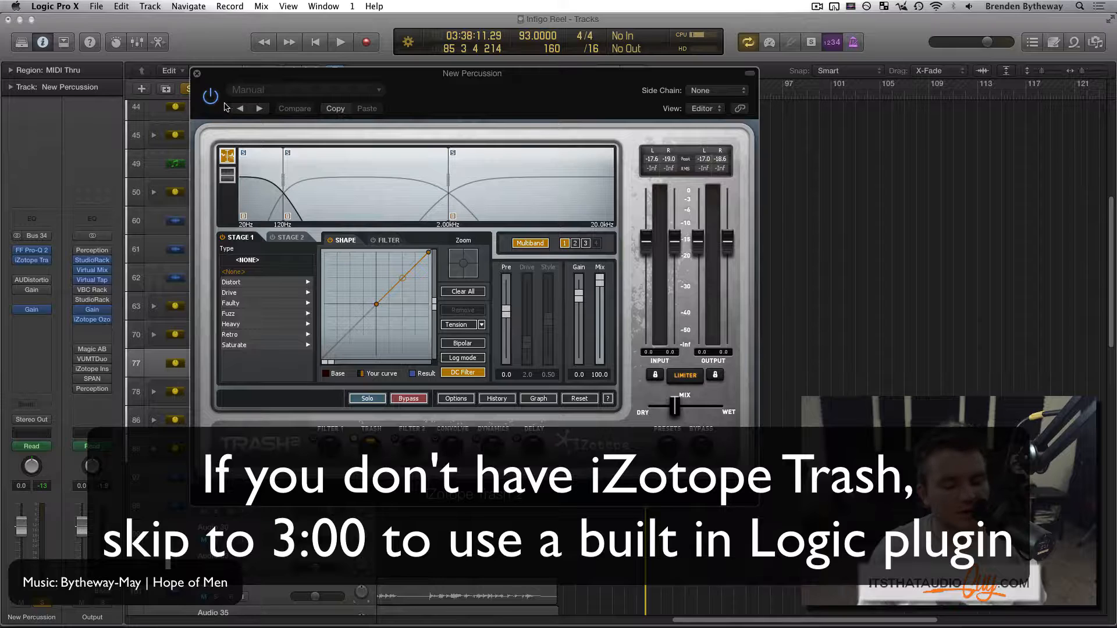
{"action": "left_click", "coordinate": [705, 449]}
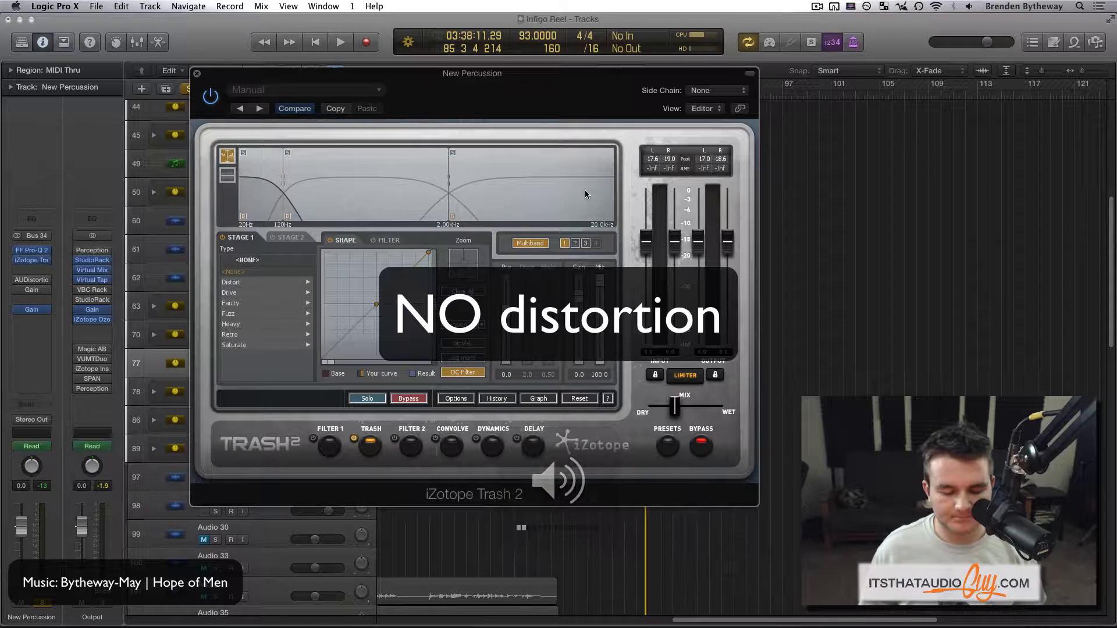
{"action": "key", "text": "space"}
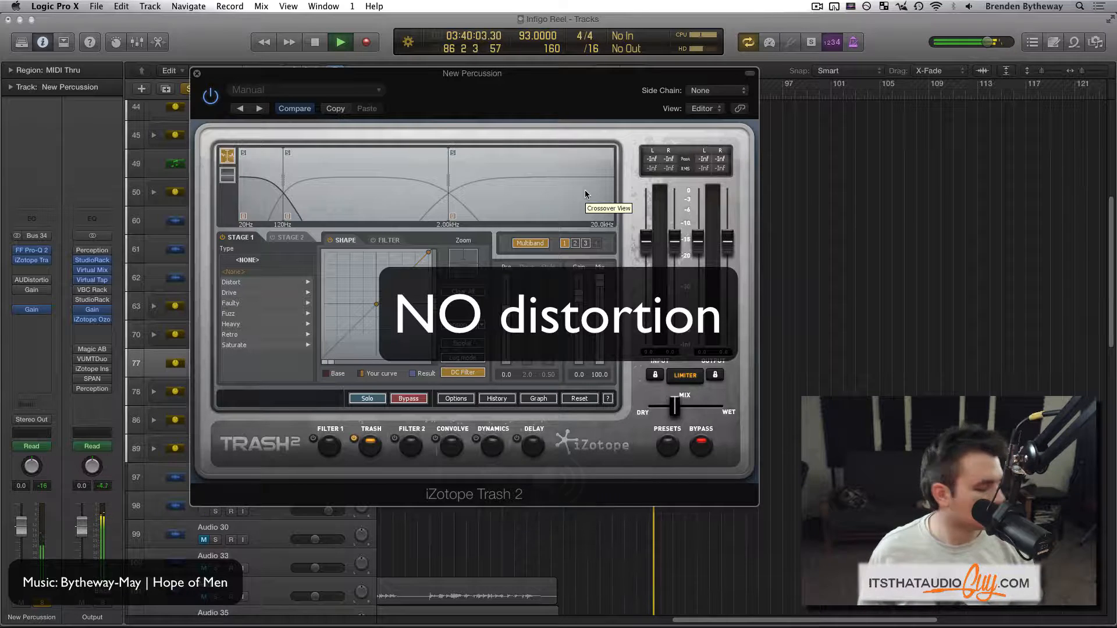
{"action": "left_click", "coordinate": [704, 448]}
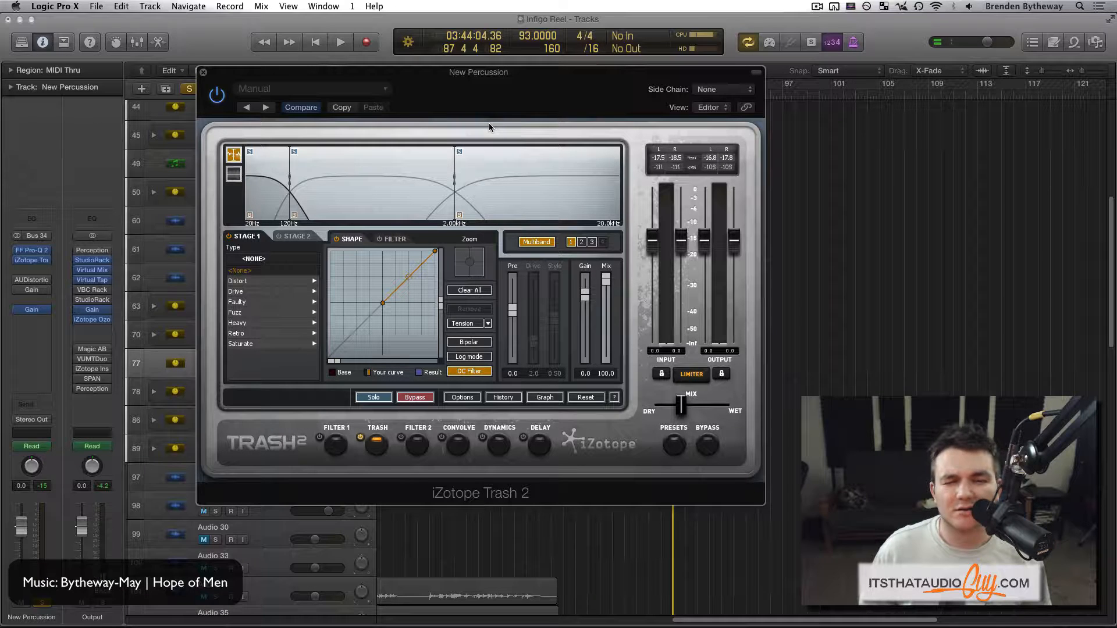
- Set the Stage 1 distortion of Trash 2's lowest band to Tape Saturation from the Saturate category
{"action": "left_click", "coordinate": [378, 180]}
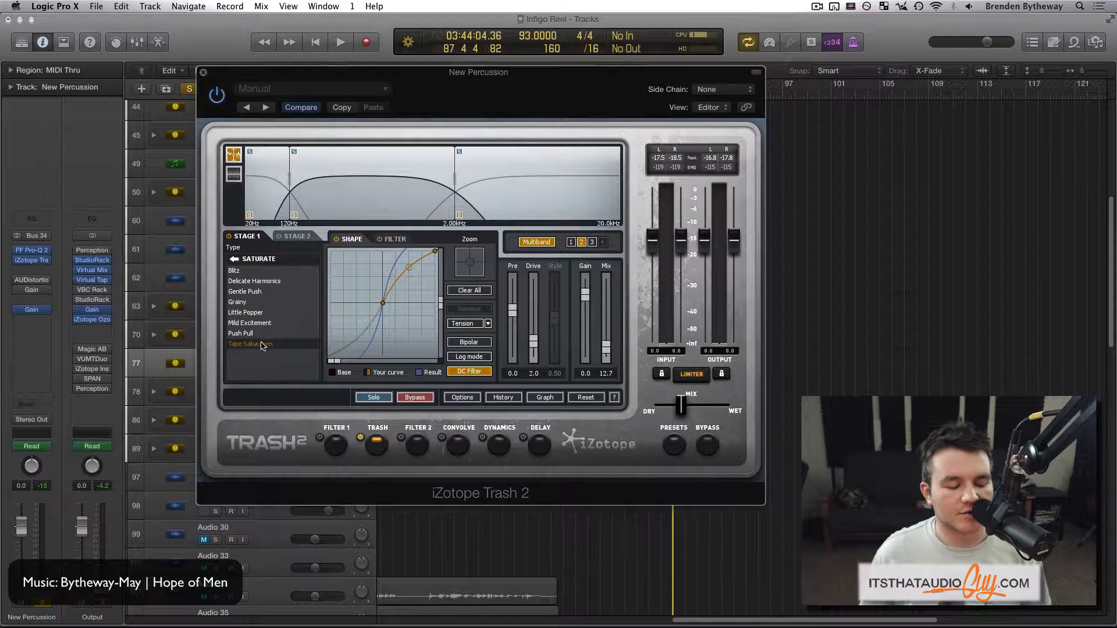
{"action": "left_click", "coordinate": [265, 170]}
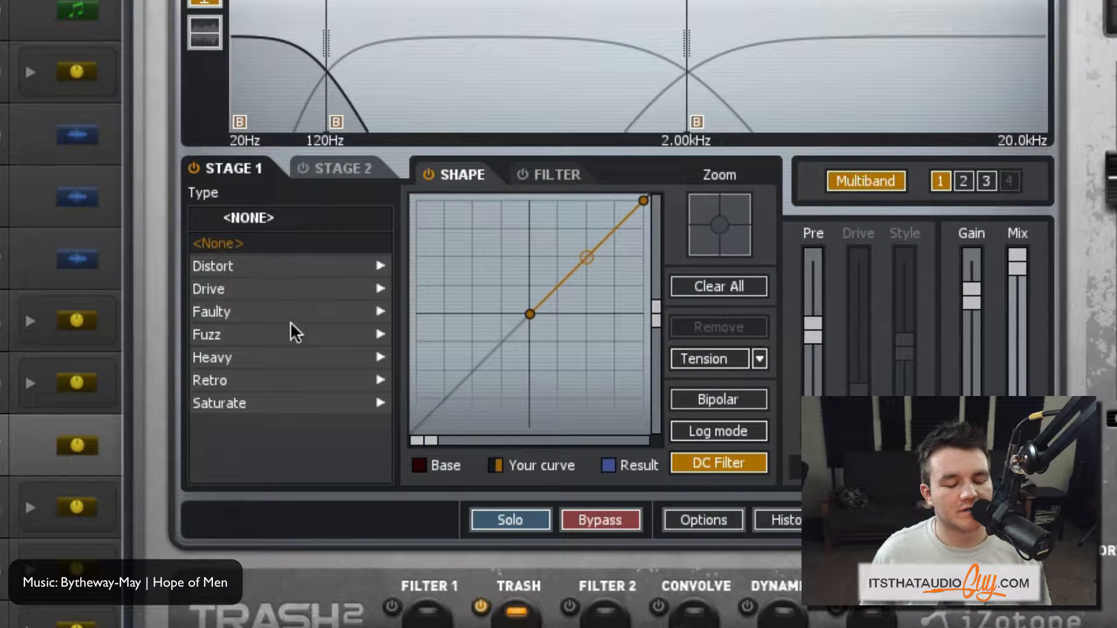
{"action": "left_click", "coordinate": [288, 403]}
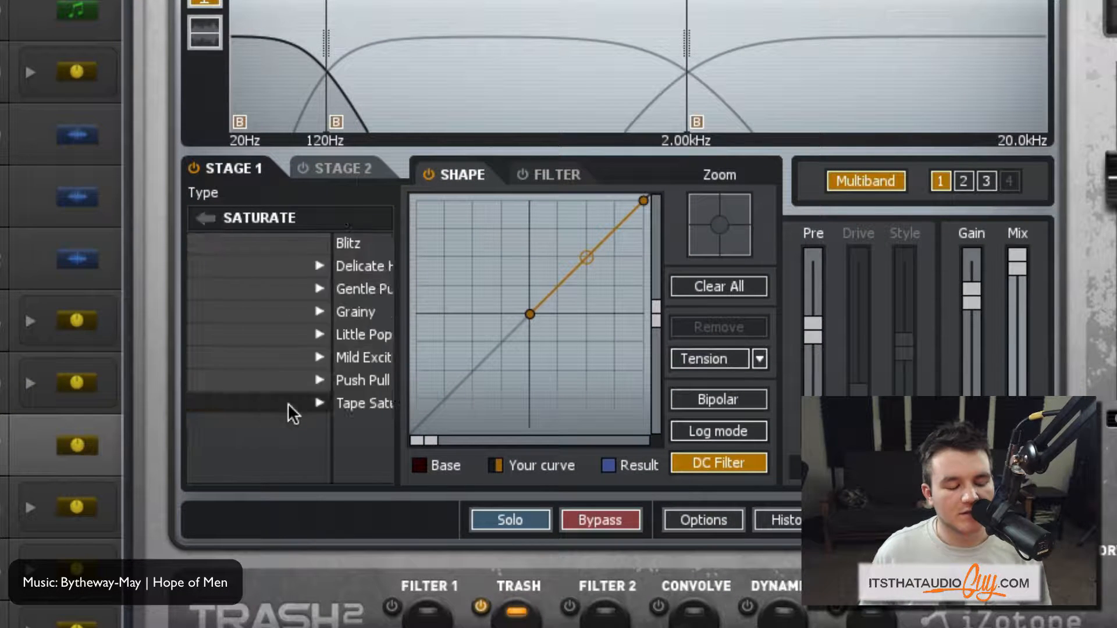
{"action": "left_click", "coordinate": [287, 403]}
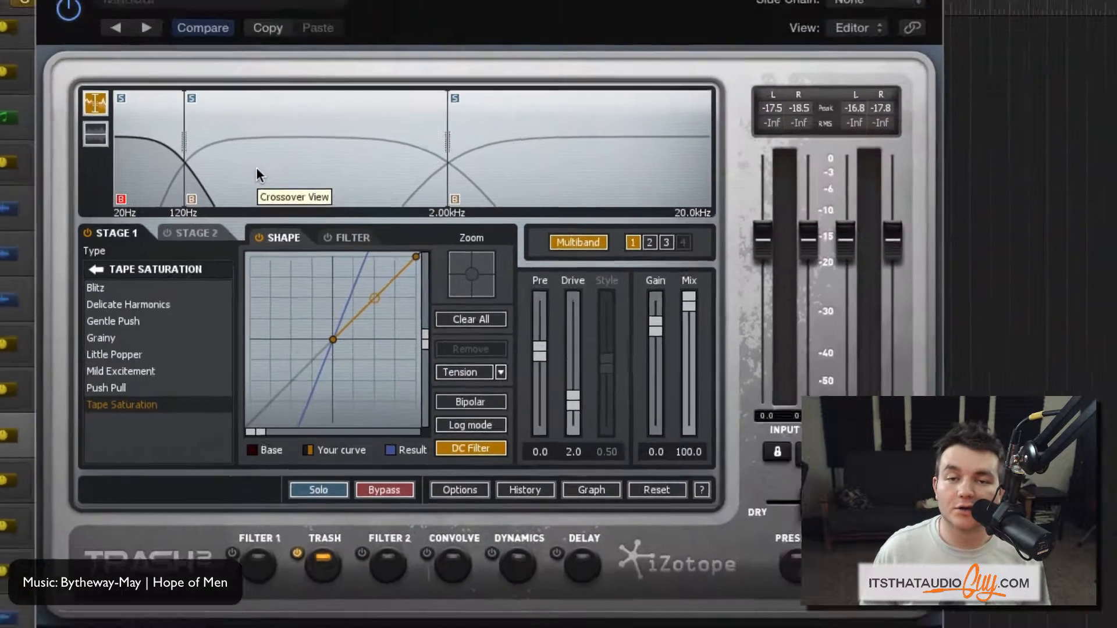
- Review the mid and high bands, audition the mid band with its Mix at 100, and return that Mix to 12.7
{"action": "left_click", "coordinate": [425, 79]}
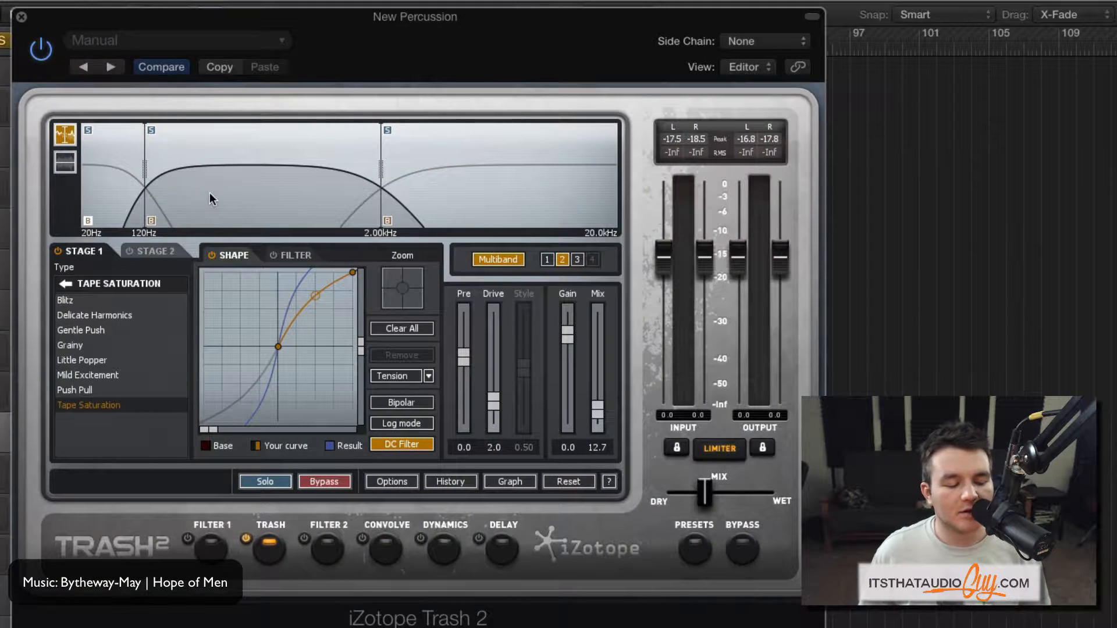
{"action": "left_click", "coordinate": [451, 174]}
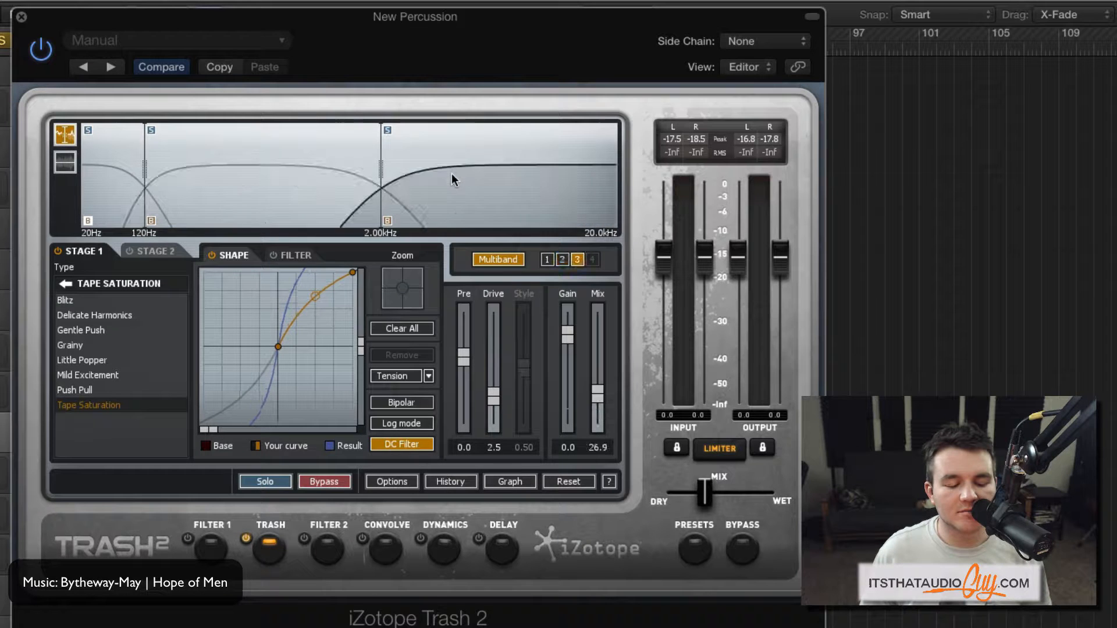
{"action": "left_click", "coordinate": [308, 194]}
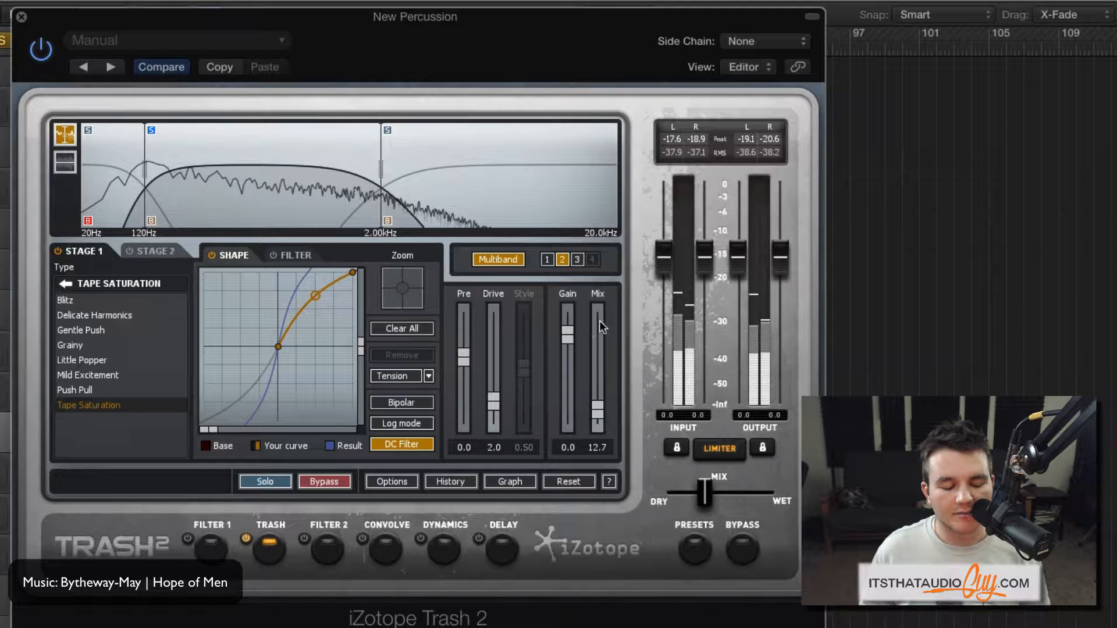
{"action": "left_click_drag", "start_coordinate": [597, 315], "coordinate": [597, 307]}
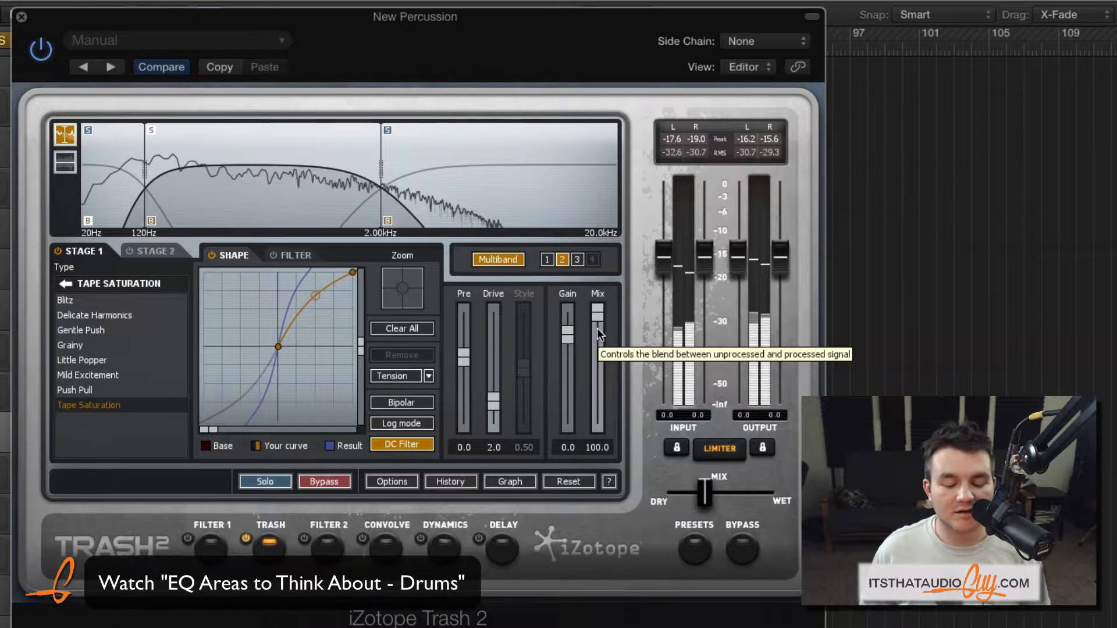
{"action": "left_click_drag", "start_coordinate": [597, 330], "coordinate": [600, 408]}
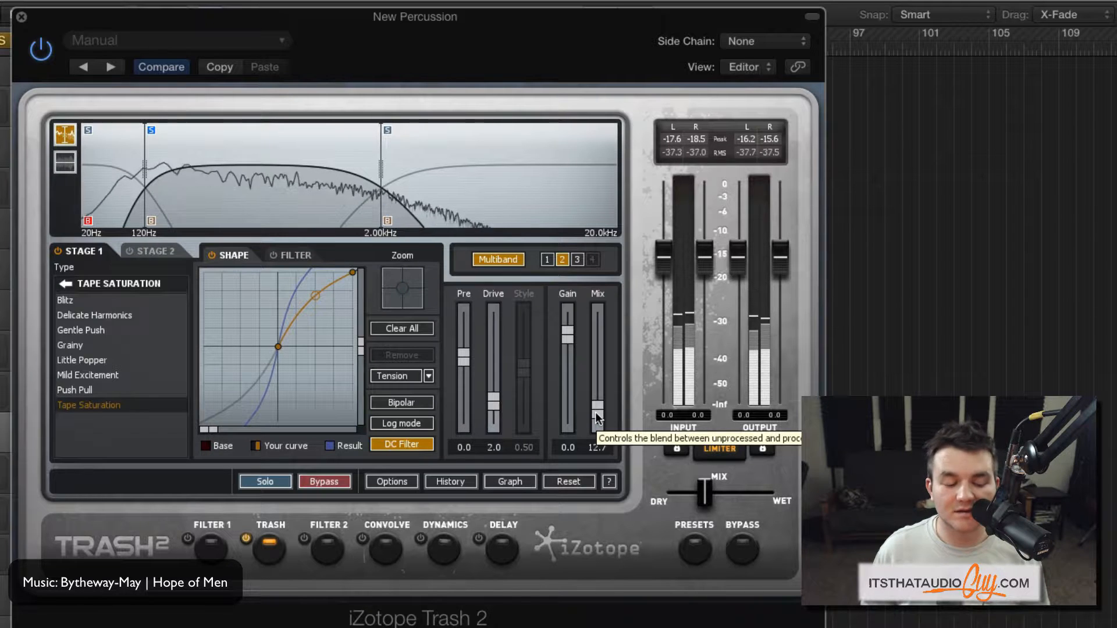
- Compare the soloed mid band with and without its distortion, and end its solo
{"action": "left_click", "coordinate": [151, 221]}
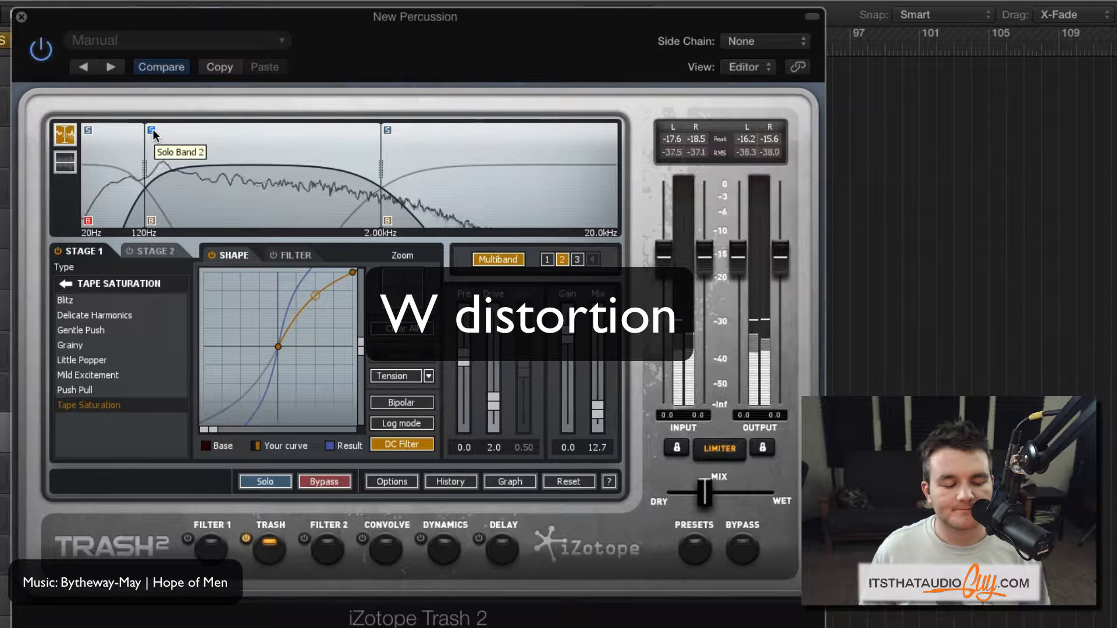
{"action": "left_click", "coordinate": [152, 221]}
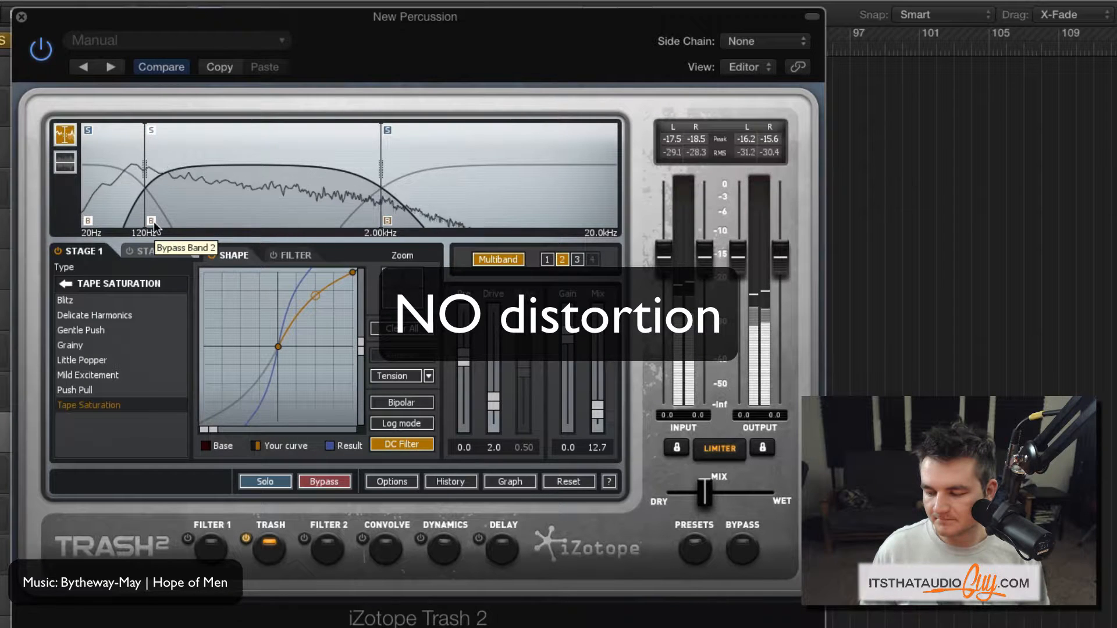
{"action": "left_click", "coordinate": [151, 220]}
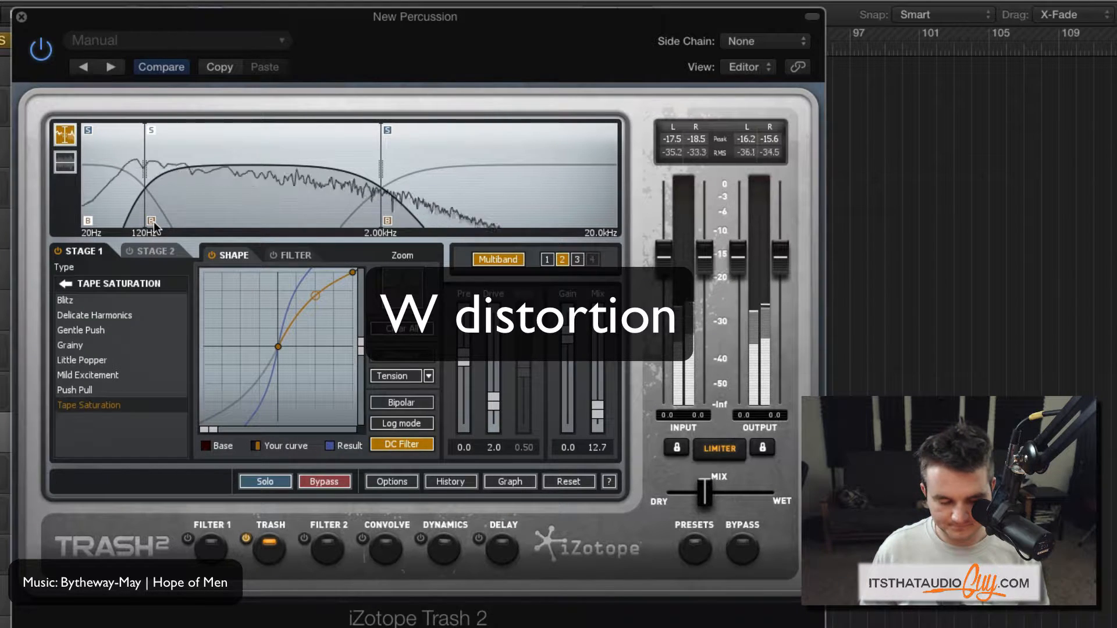
{"action": "left_click", "coordinate": [152, 131]}
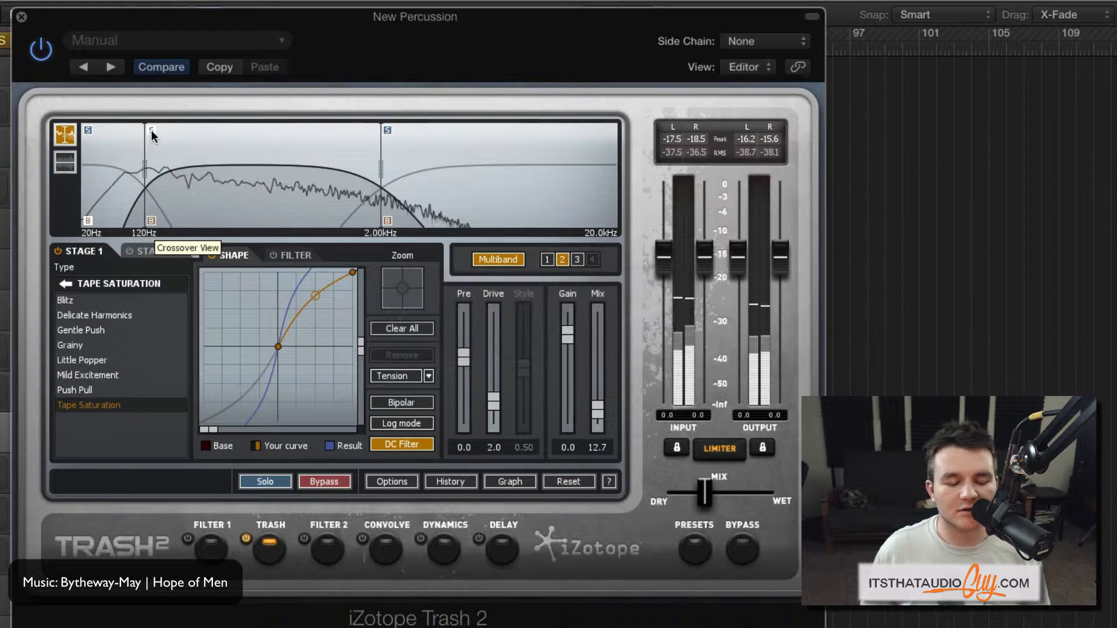
{"action": "left_click", "coordinate": [152, 131]}
{"action": "left_click", "coordinate": [152, 133]}
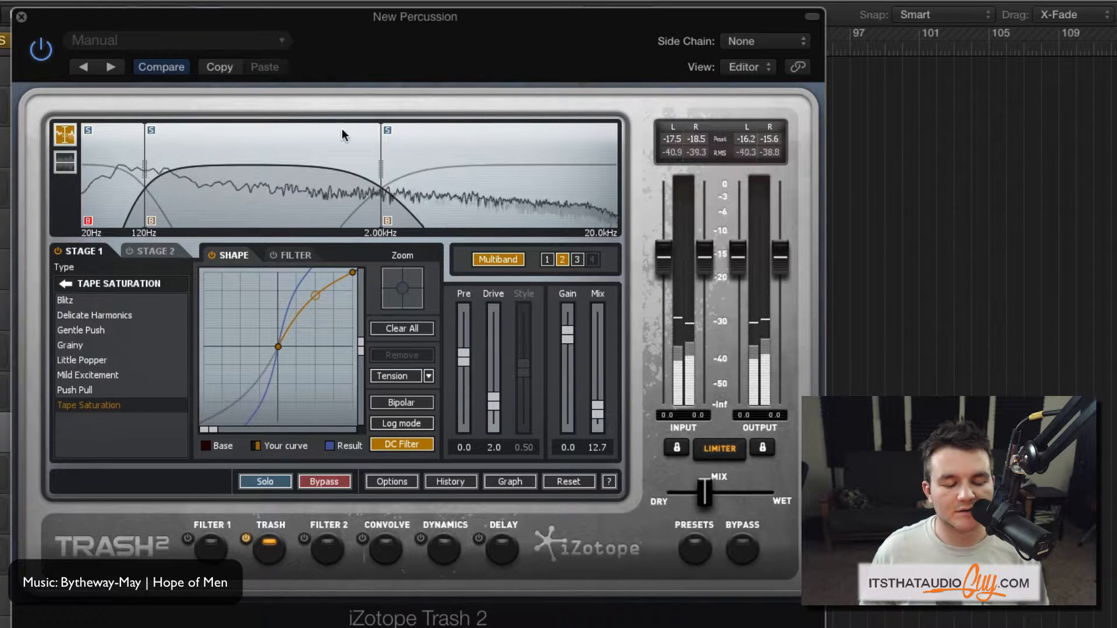
- Solo the band above 2 kHz, audition it with its Mix at 100, and return the Mix to 26.9
{"action": "left_click", "coordinate": [386, 131]}
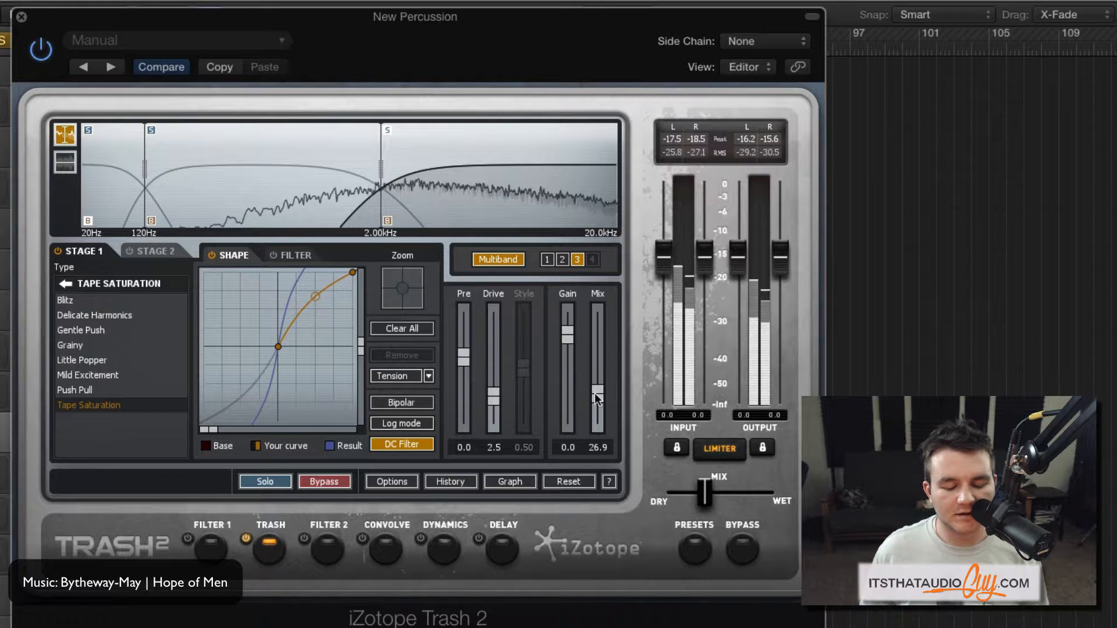
{"action": "left_click_drag", "start_coordinate": [599, 398], "coordinate": [602, 297]}
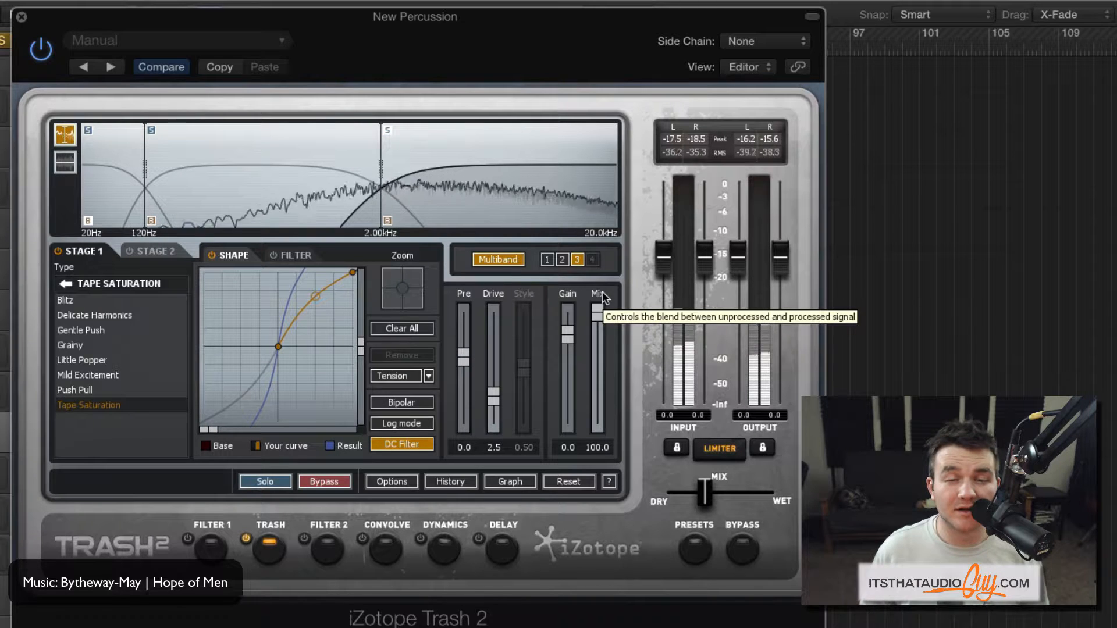
{"action": "left_click_drag", "start_coordinate": [603, 295], "coordinate": [596, 388]}
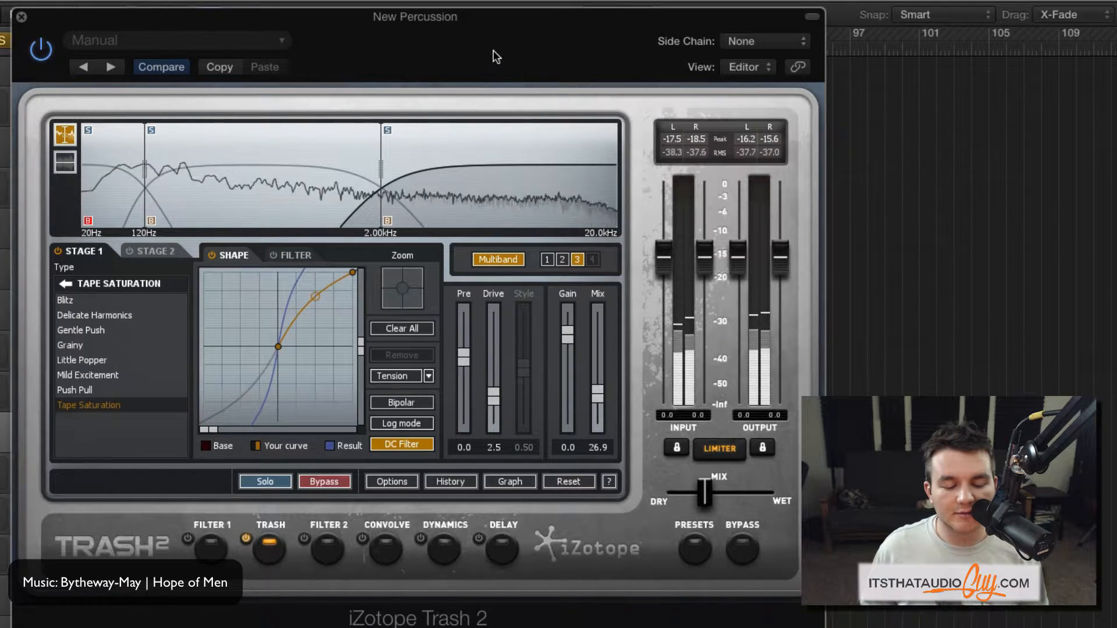
- Compare the full percussion mix with Trash 2 bypassed and active, and close the plug-in window
{"action": "left_click_drag", "start_coordinate": [483, 46], "coordinate": [454, 9]}
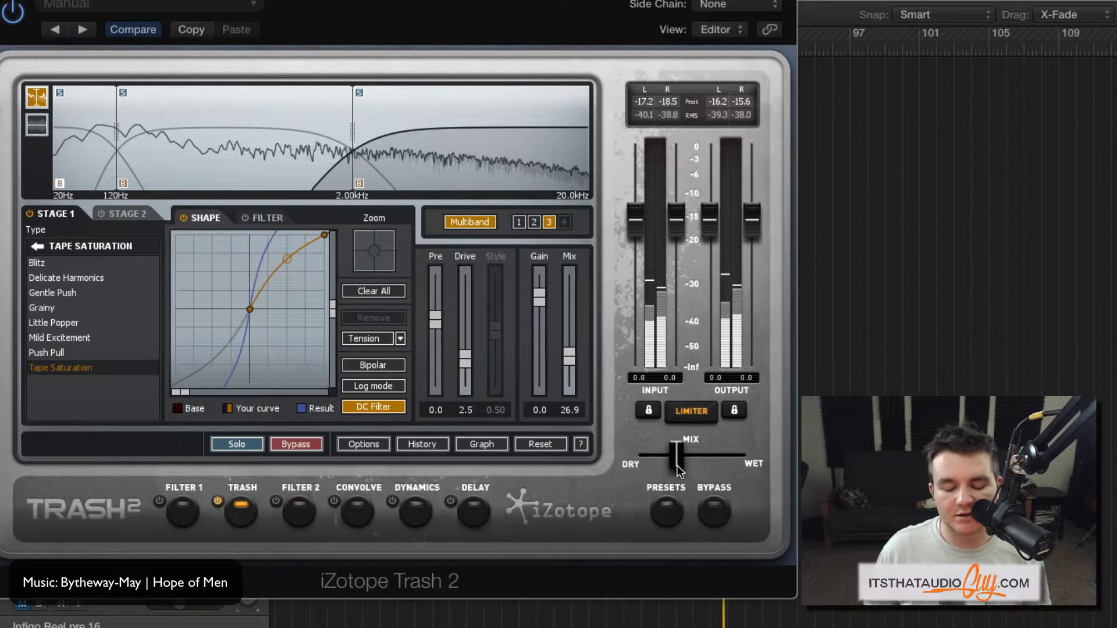
{"action": "left_click", "coordinate": [713, 512]}
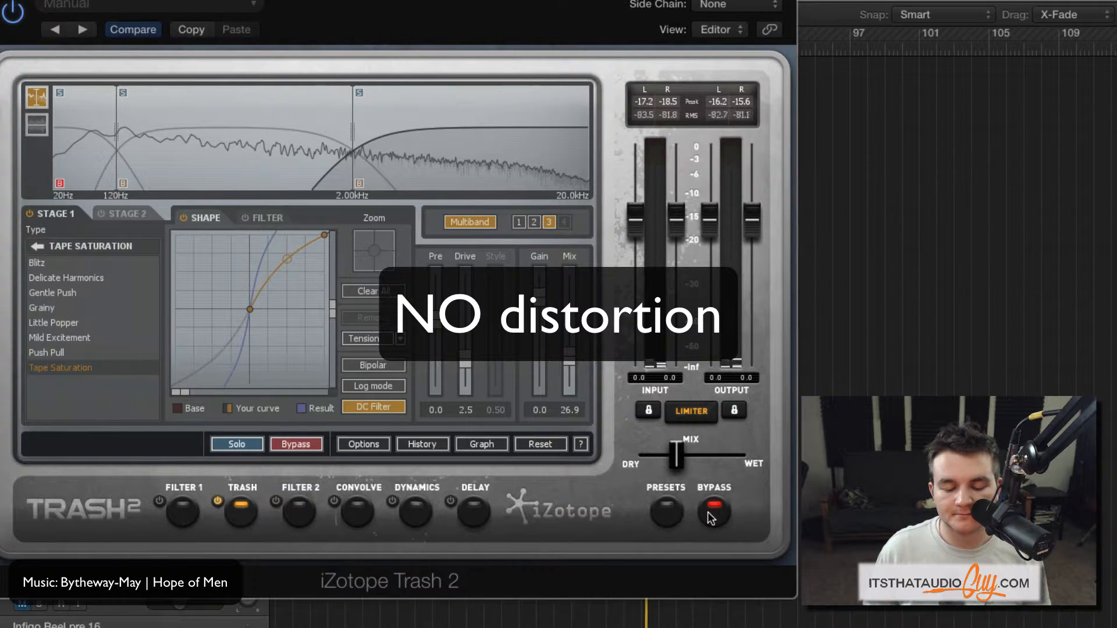
{"action": "left_click", "coordinate": [708, 512]}
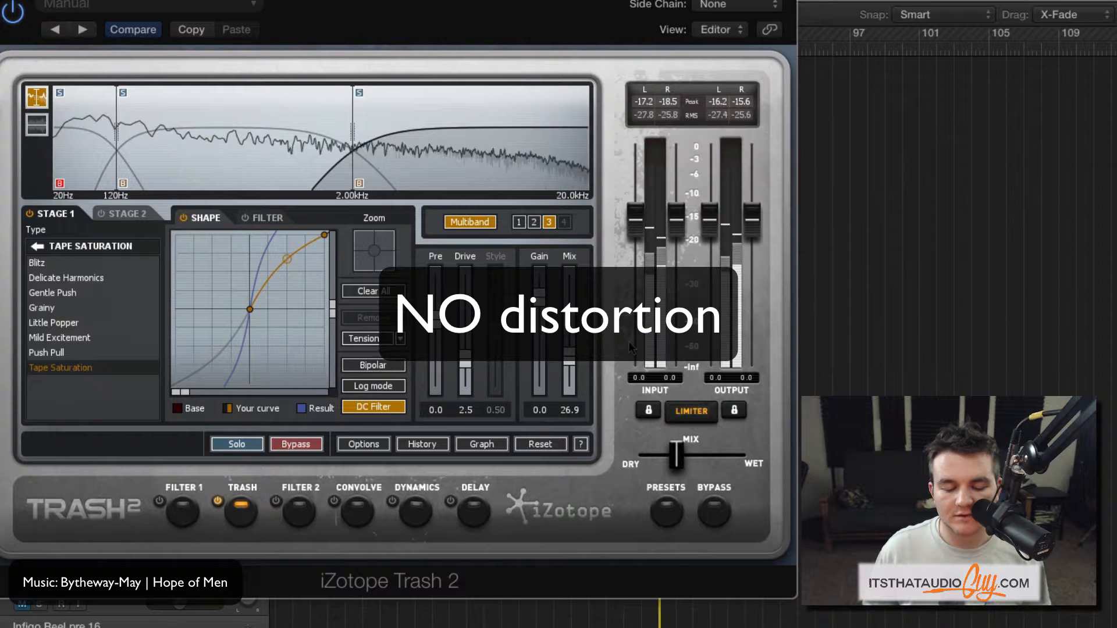
{"action": "left_click_drag", "start_coordinate": [457, 13], "coordinate": [460, 5]}
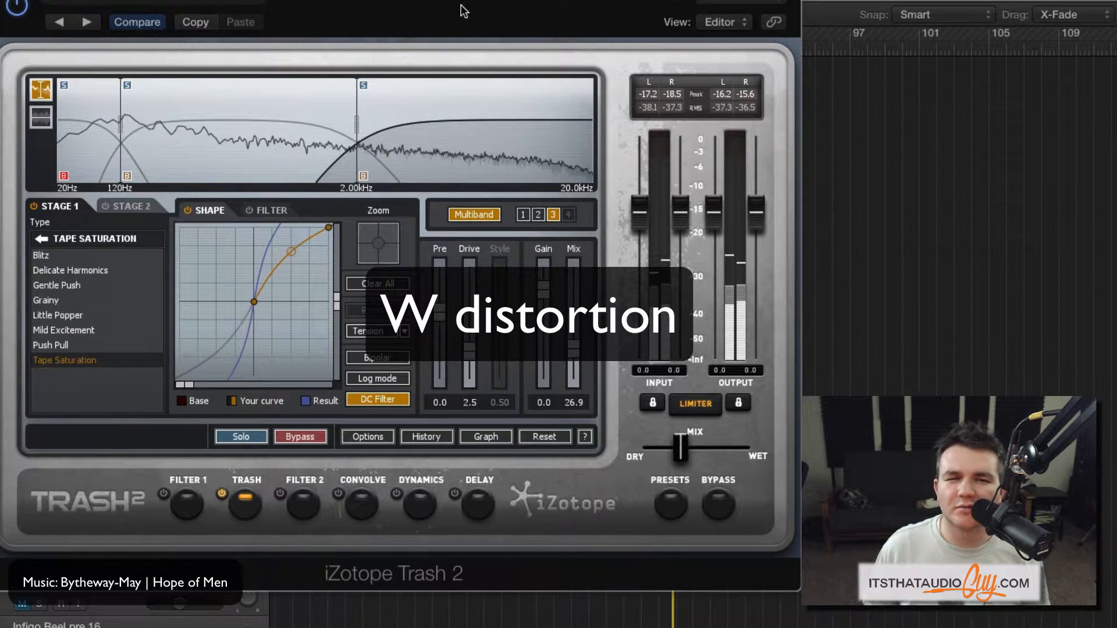
{"action": "key", "text": "super+w"}
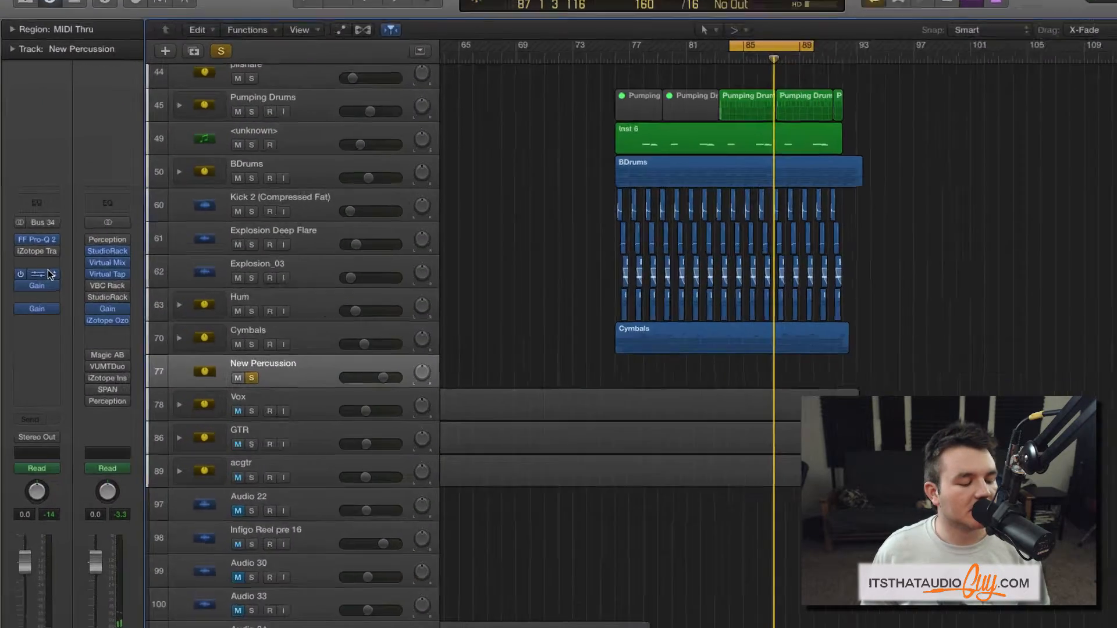
- Load Apple's AUDistortion Audio Unit in the New Percussion channel's insert slot below iZotope Trash
{"action": "left_click", "coordinate": [44, 279]}
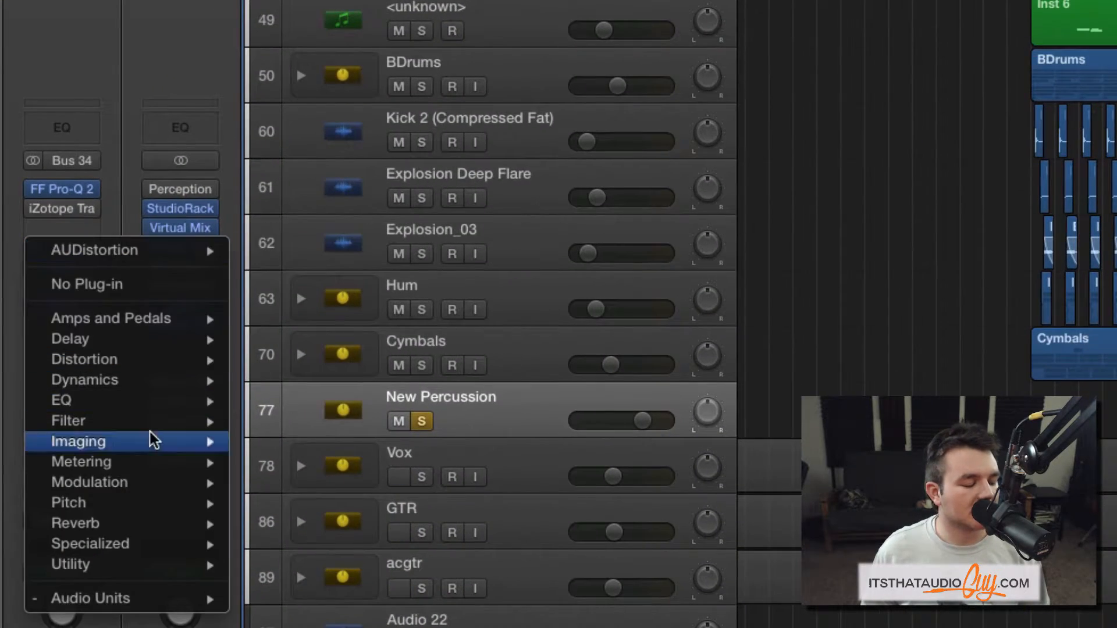
{"action": "mouse_move", "coordinate": [141, 599]}
{"action": "mouse_move", "coordinate": [366, 85]}
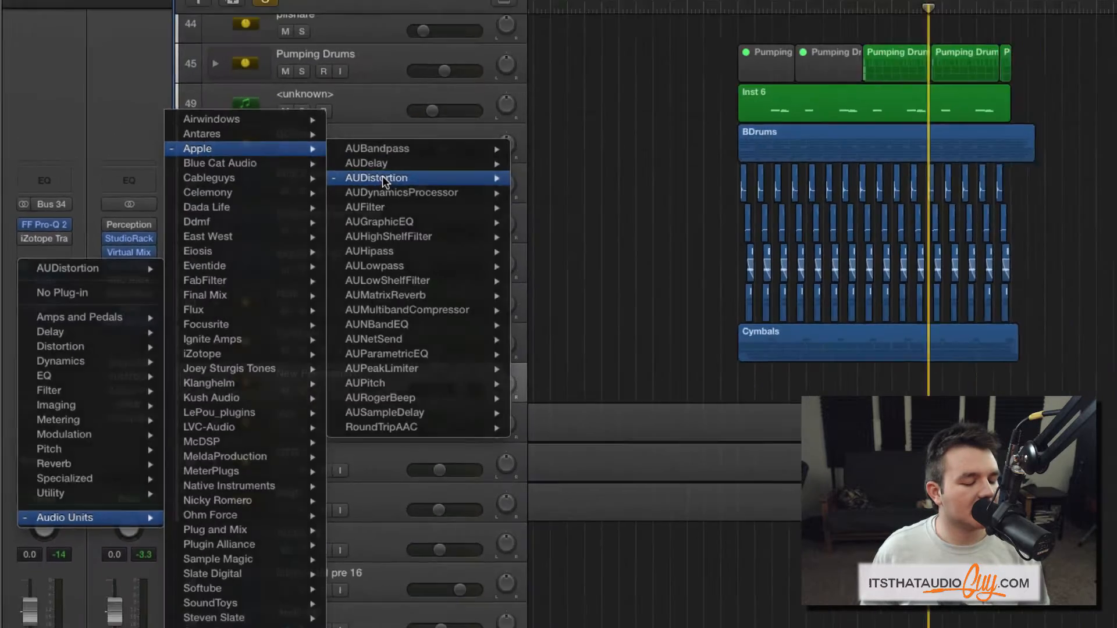
{"action": "left_click", "coordinate": [526, 123]}
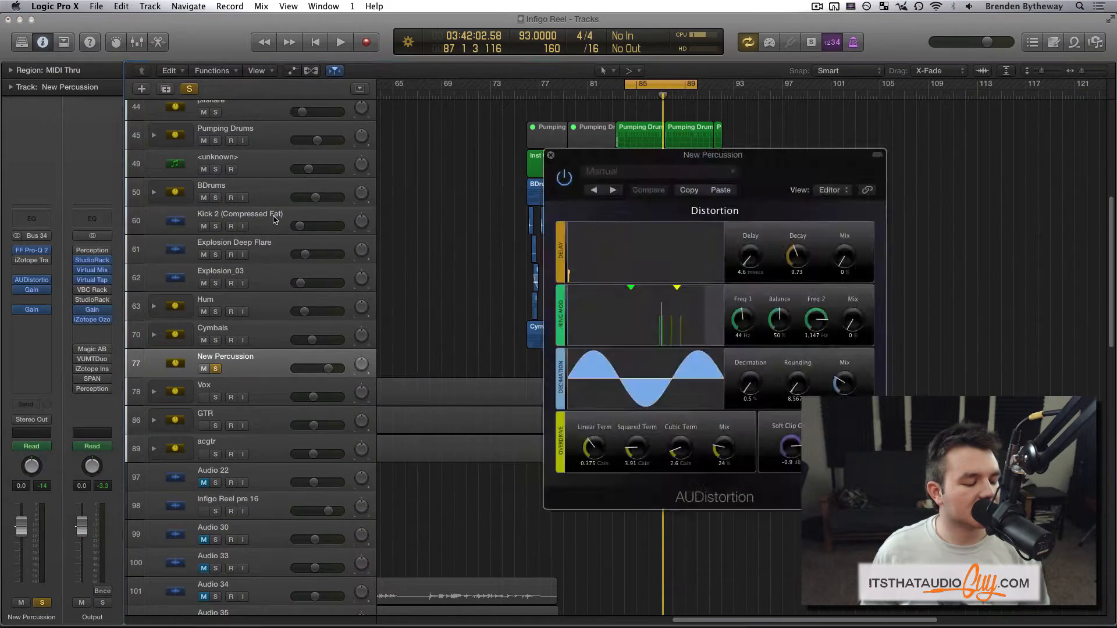
- Set the Overdrive section's Linear Term in AUDistortion to a gain of 0.475
{"action": "left_click_drag", "start_coordinate": [482, 67], "coordinate": [479, 60]}
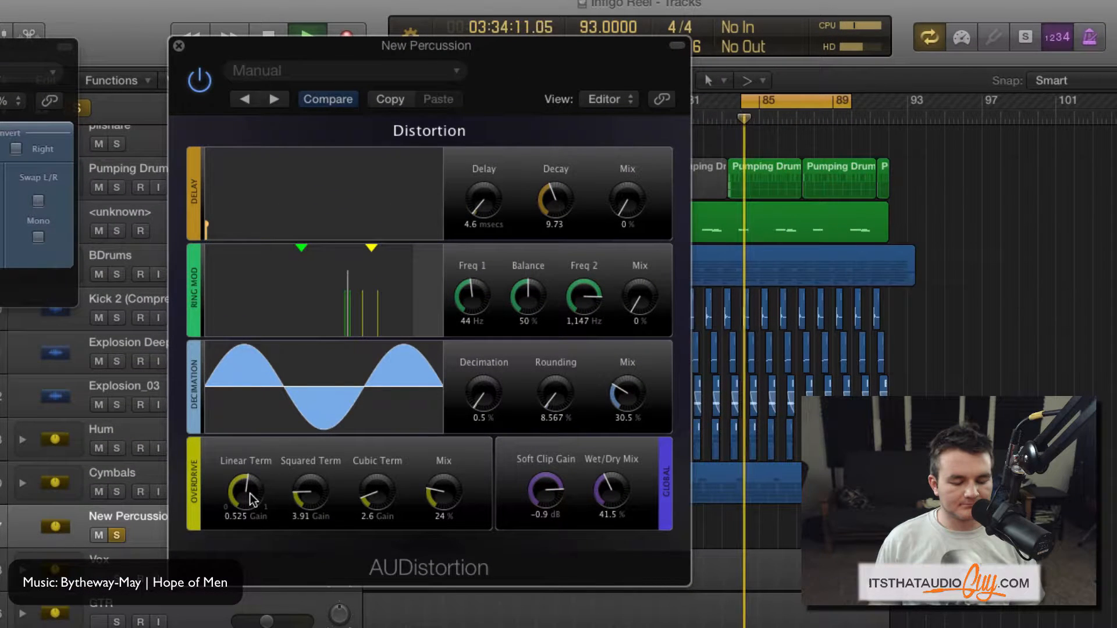
{"action": "left_click_drag", "start_coordinate": [298, 340], "coordinate": [298, 339]}
{"action": "left_click_drag", "start_coordinate": [245, 492], "coordinate": [245, 499]}
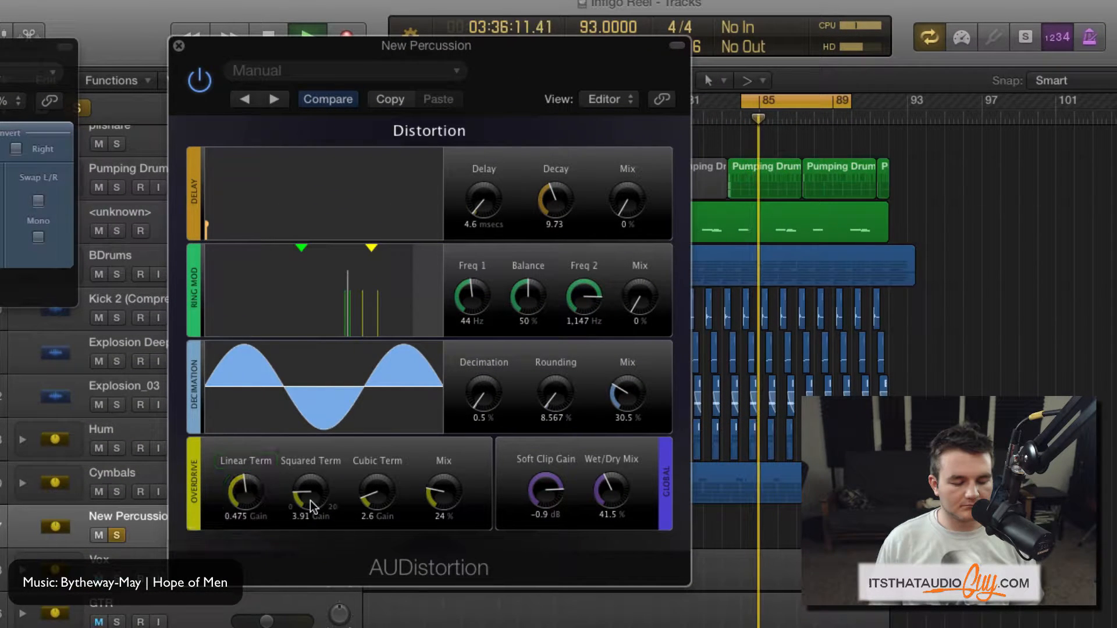
- Set the Decimation section to 0.641 % decimation, 13.363 % rounding and a 10.5 % mix
{"action": "mouse_move", "coordinate": [482, 394]}
{"action": "left_mouse_down"}
{"action": "mouse_move", "coordinate": [483, 379]}
{"action": "mouse_move", "coordinate": [483, 402]}
{"action": "left_mouse_up"}
{"action": "left_click_drag", "start_coordinate": [556, 394], "coordinate": [555, 388]}
{"action": "left_click_drag", "start_coordinate": [483, 394], "coordinate": [483, 394]}
{"action": "left_click_drag", "start_coordinate": [557, 394], "coordinate": [557, 398]}
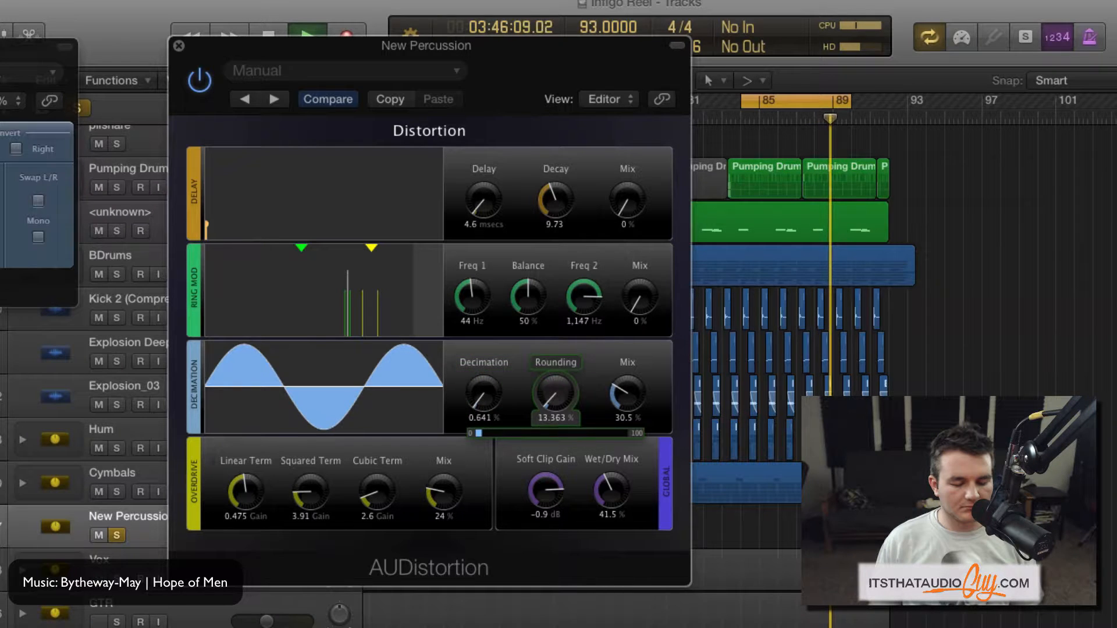
{"action": "left_click_drag", "start_coordinate": [627, 395], "coordinate": [633, 394]}
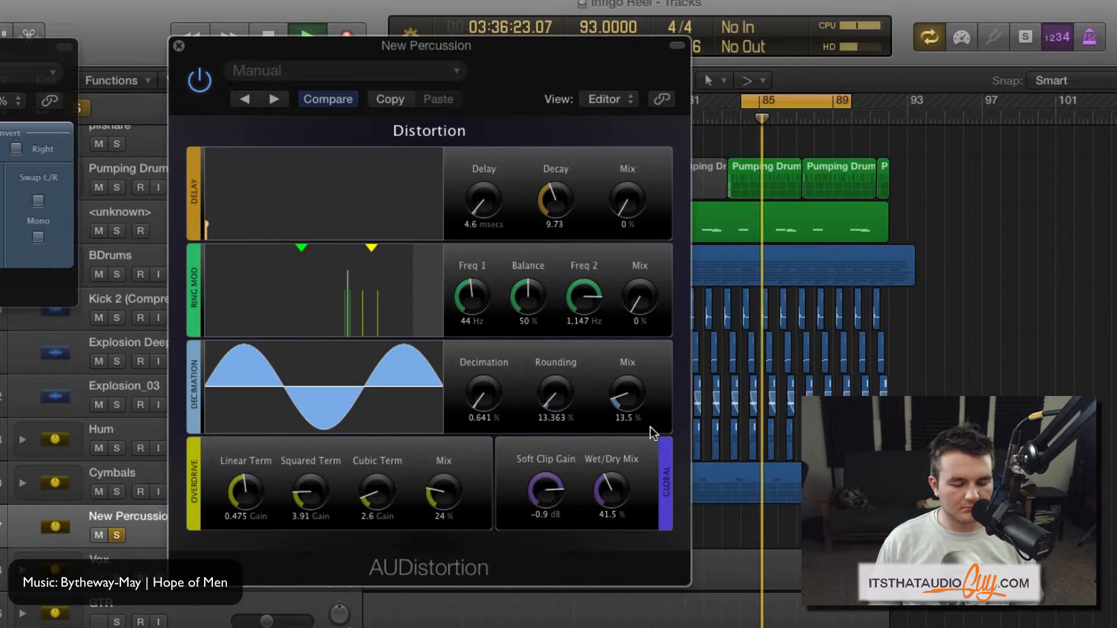
{"action": "left_click_drag", "start_coordinate": [616, 398], "coordinate": [597, 406]}
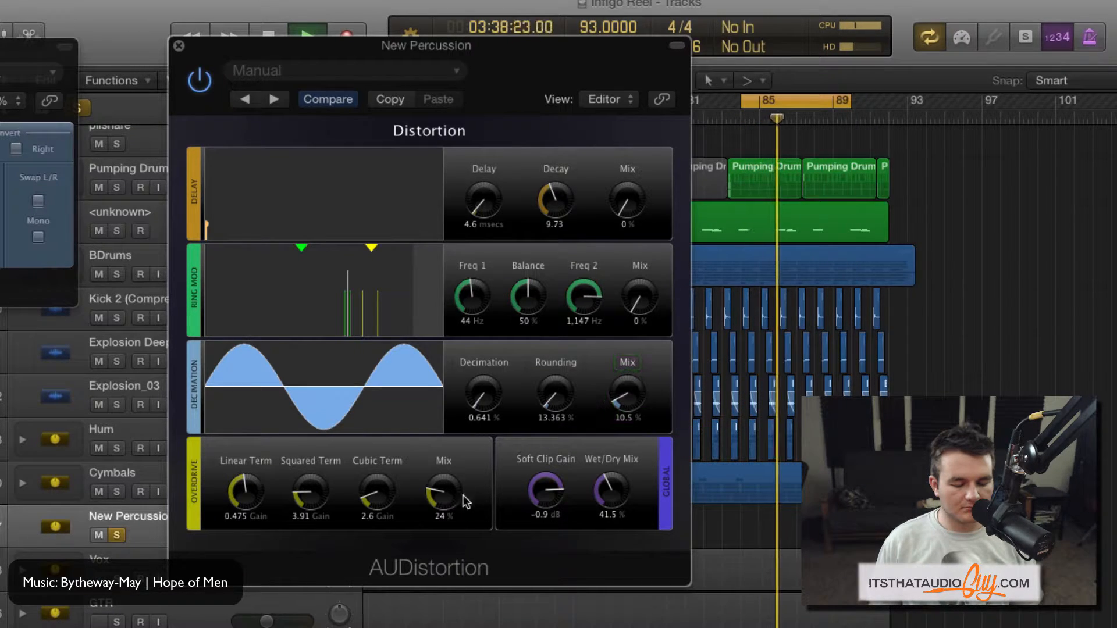
- Set AUDistortion's Overdrive section to a squared term of 3.61, a cubic term of 13.1 and a 36 % mix
{"action": "left_click_drag", "start_coordinate": [438, 495], "coordinate": [438, 478]}
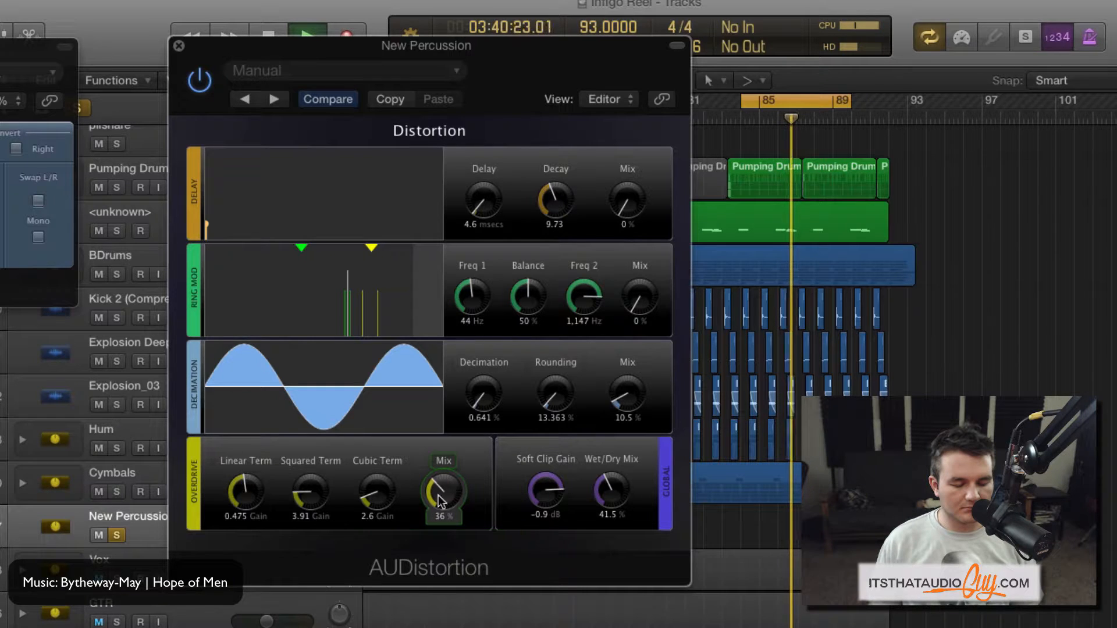
{"action": "left_click_drag", "start_coordinate": [373, 499], "coordinate": [374, 445]}
{"action": "mouse_move", "coordinate": [310, 494]}
{"action": "left_mouse_down"}
{"action": "mouse_move", "coordinate": [310, 443]}
{"action": "mouse_move", "coordinate": [310, 494]}
{"action": "left_mouse_up"}
- Set AUDistortion's global wet/dry mix to 16 % and the Gain plug-in after it to -2.4 dB
{"action": "left_click_drag", "start_coordinate": [613, 497], "coordinate": [613, 519]}
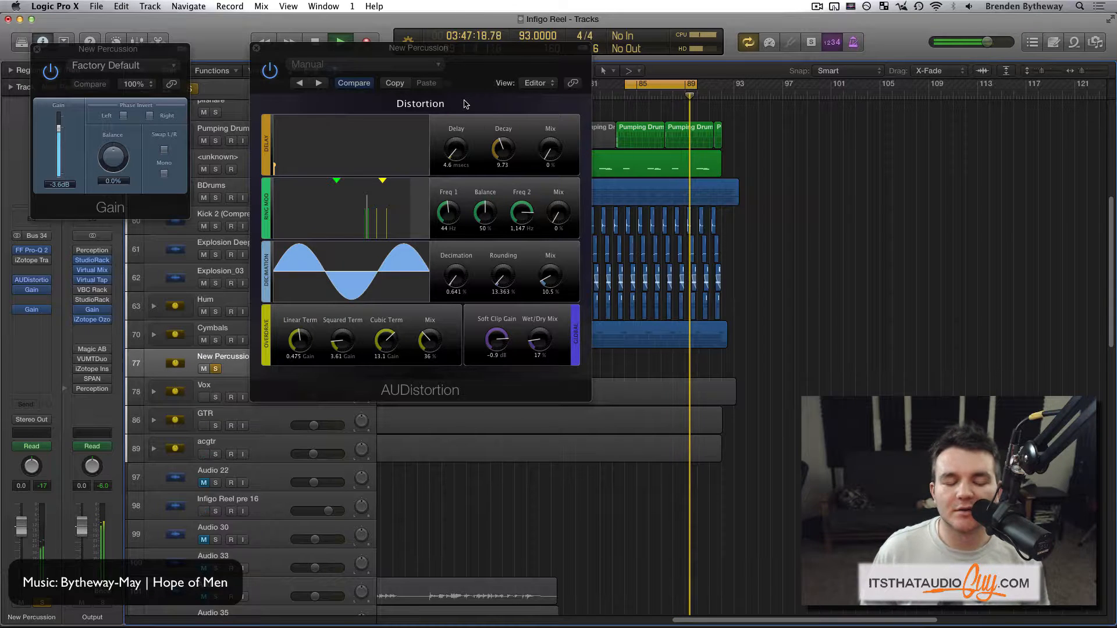
{"action": "left_click_drag", "start_coordinate": [546, 350], "coordinate": [534, 348]}
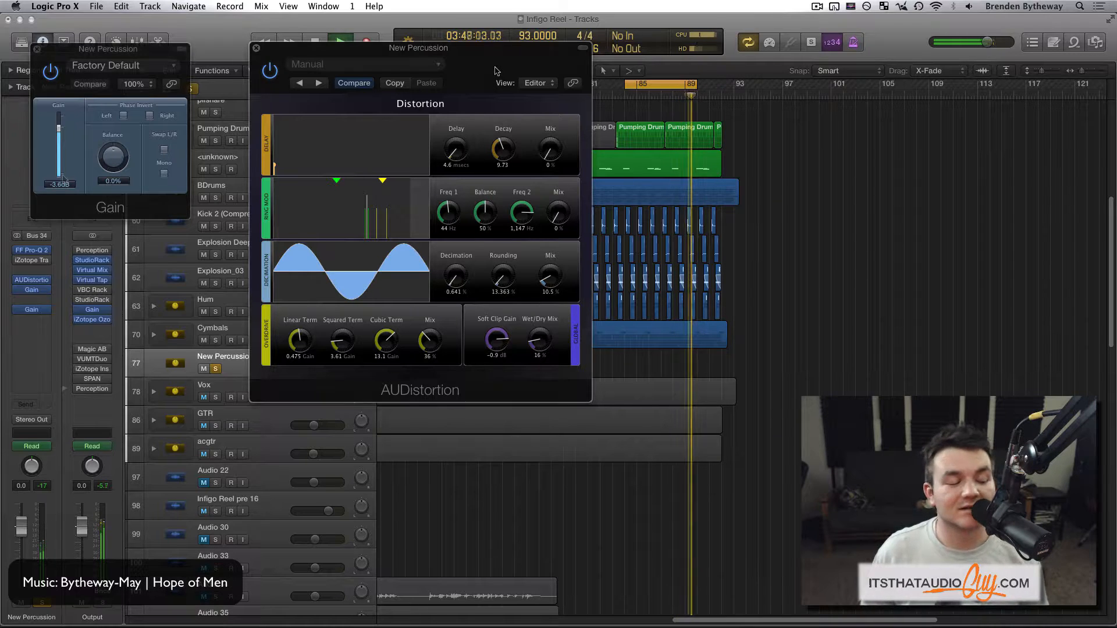
{"action": "left_click_drag", "start_coordinate": [64, 184], "coordinate": [64, 179]}
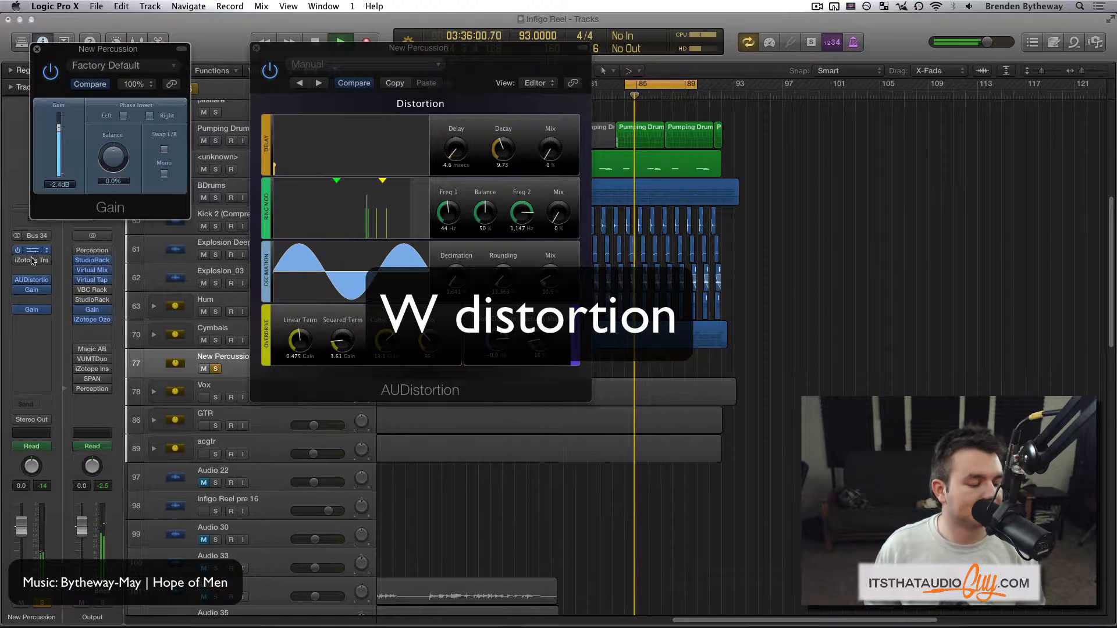
- Compare the percussion with AUDistortion and its Gain plug-in active and bypassed, stop playback, and leave both plug-ins enabled
{"action": "mouse_move", "coordinate": [18, 281]}
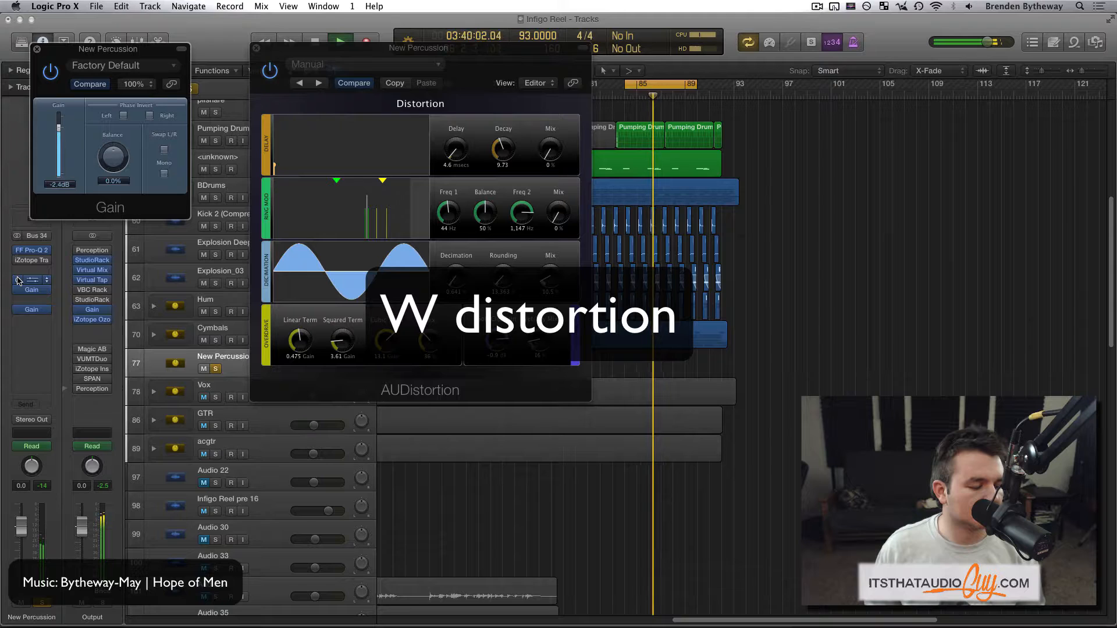
{"action": "left_click", "coordinate": [17, 281]}
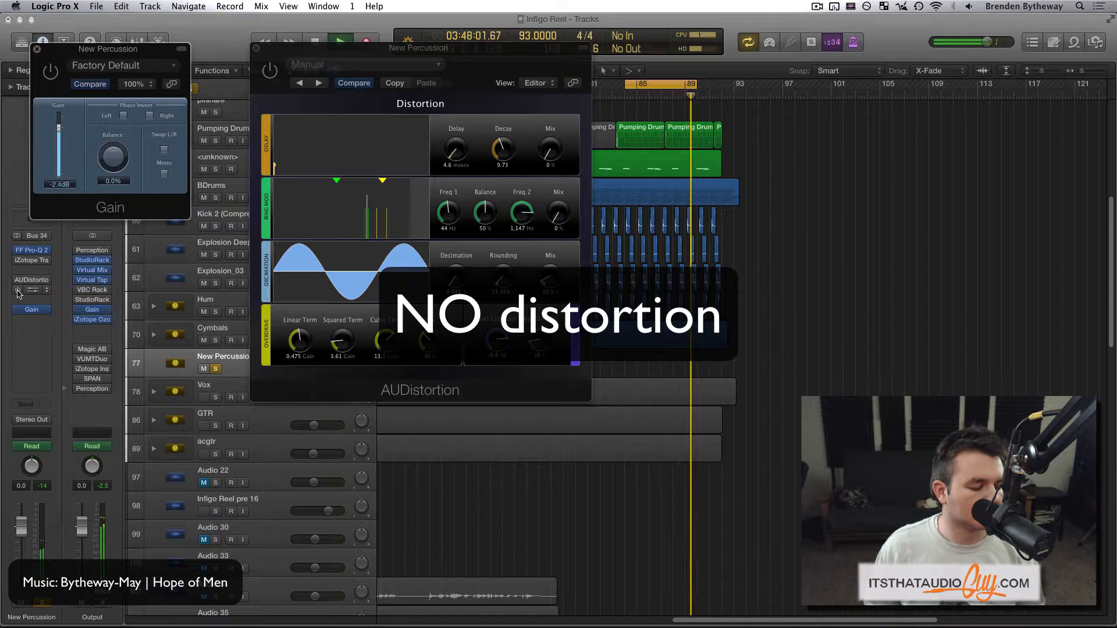
{"action": "key", "text": "space"}
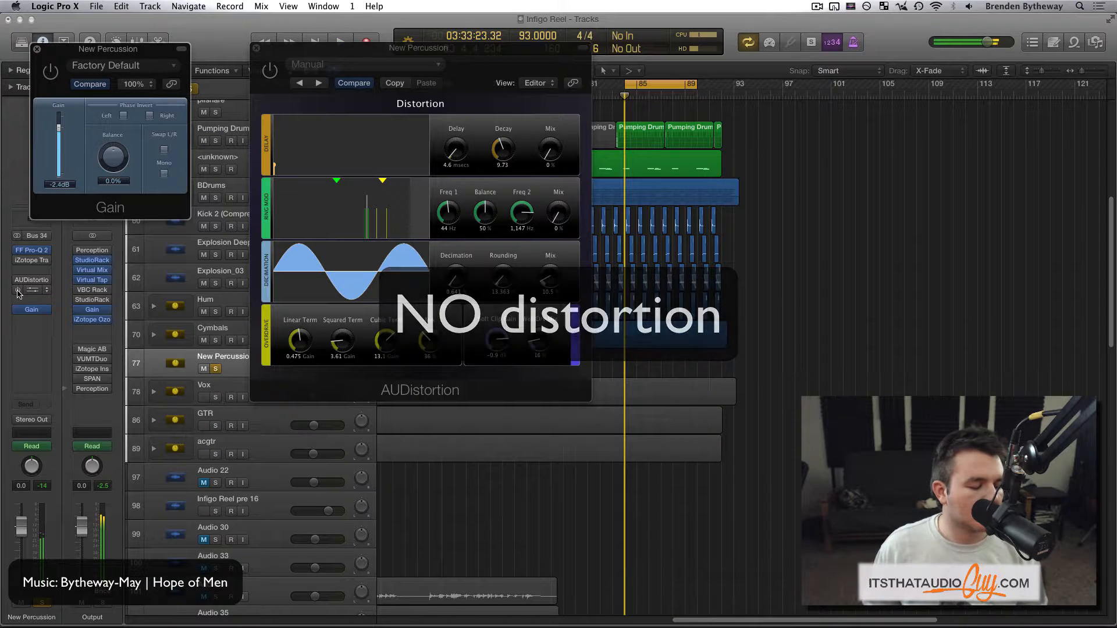
{"action": "left_click", "coordinate": [18, 281]}
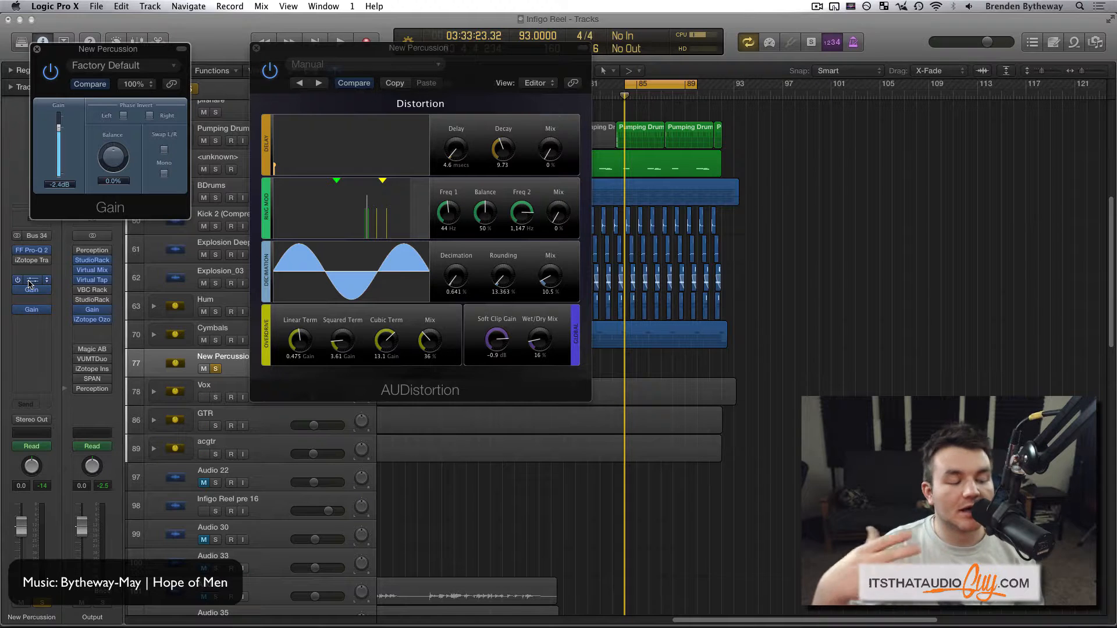
- Add a Bus 38 send at 0.0 dB to the New Percussion channel and move AUDistortion from its inserts to Aux 38
{"action": "left_click", "coordinate": [21, 405]}
{"action": "mouse_move", "coordinate": [46, 466]}
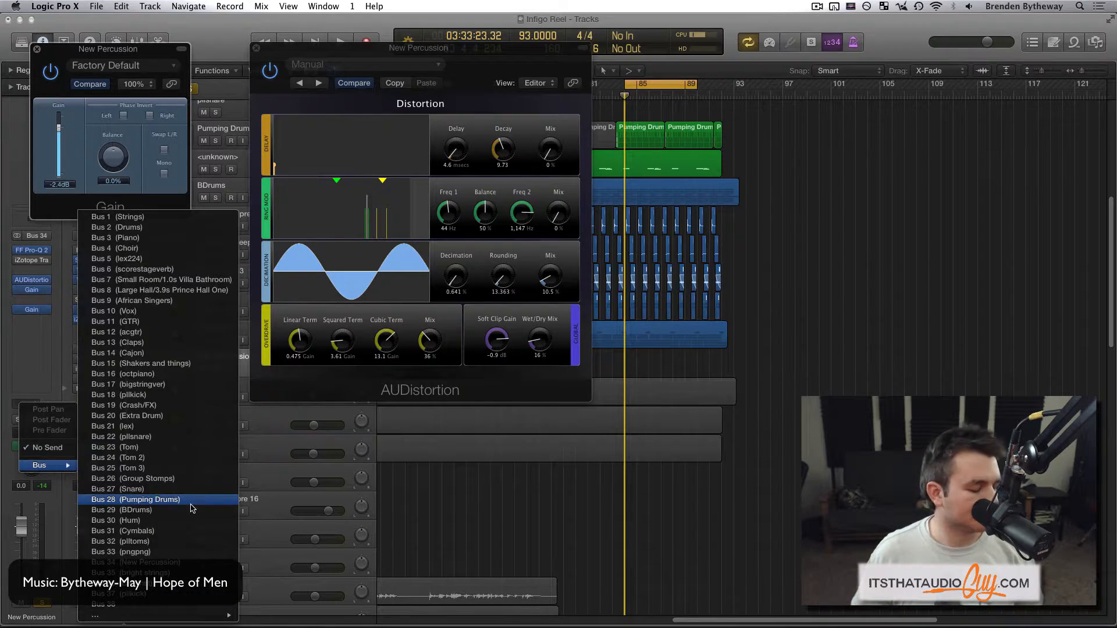
{"action": "left_click", "coordinate": [145, 604]}
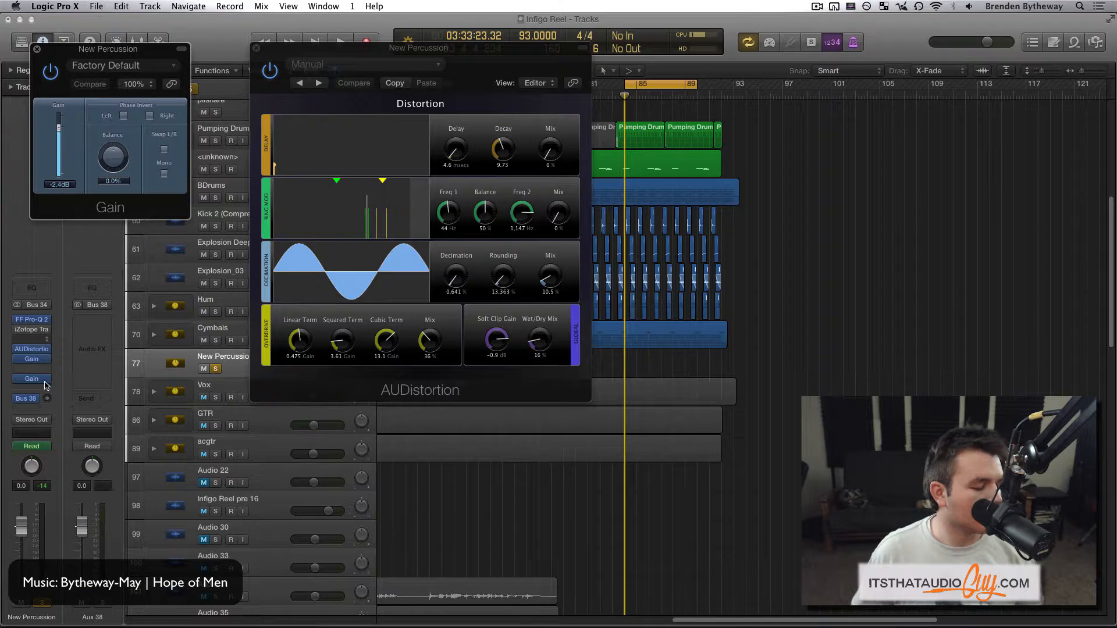
{"action": "left_click", "coordinate": [48, 398]}
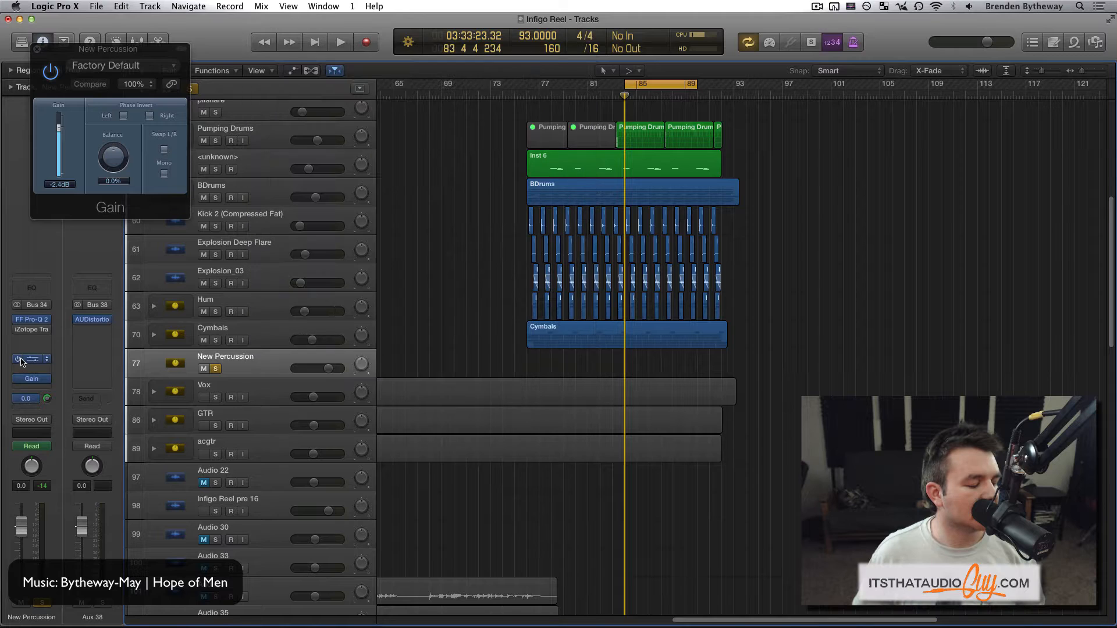
- Bypass the first Gain insert on New Percussion and set AUDistortion on Aux 38 to a 100 % wet/dry mix
{"action": "left_click", "coordinate": [93, 321]}
{"action": "left_click_drag", "start_coordinate": [256, 75], "coordinate": [375, 44]}
{"action": "left_click", "coordinate": [447, 319]}
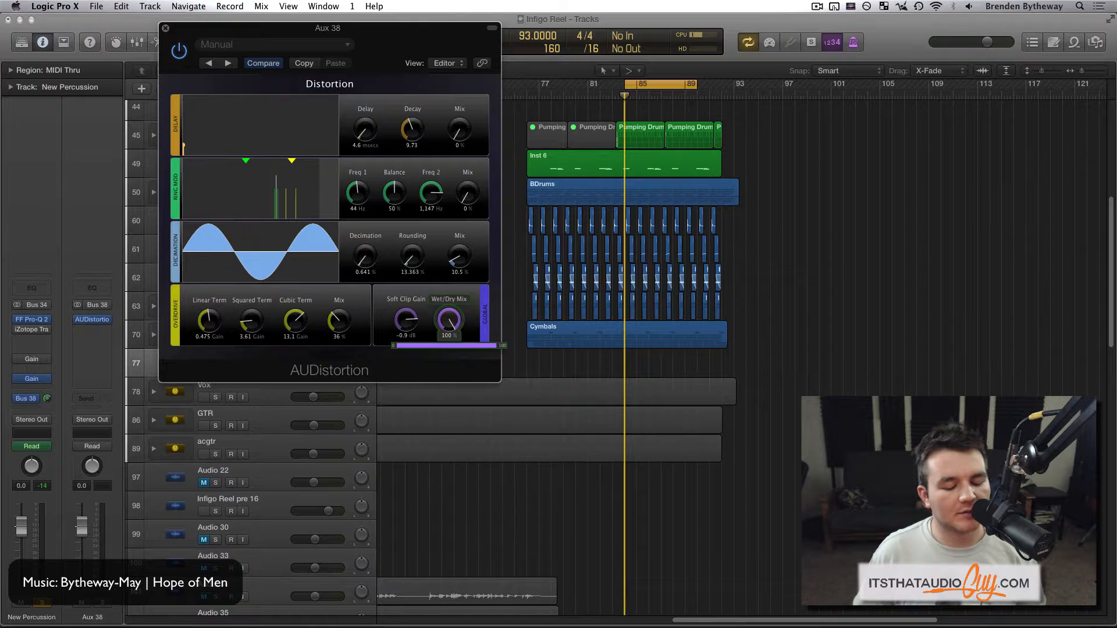
{"action": "key", "text": "super+w"}
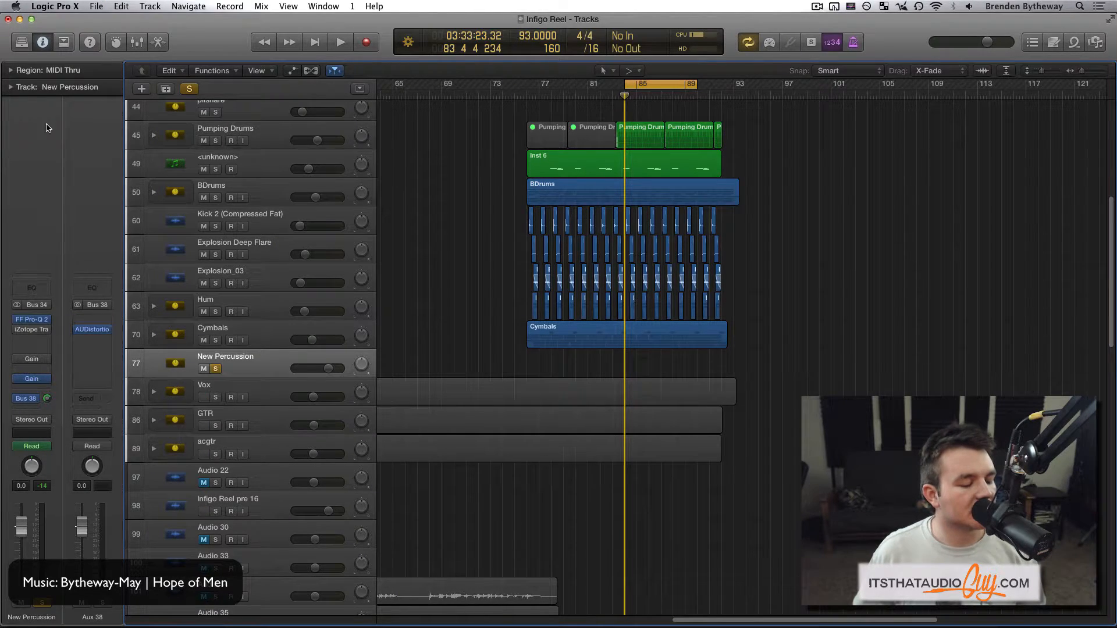
- Insert a Channel EQ ahead of AUDistortion on Aux 38, with a 24 dB/Oct low-cut filter at 132 Hz
{"action": "left_click", "coordinate": [68, 106]}
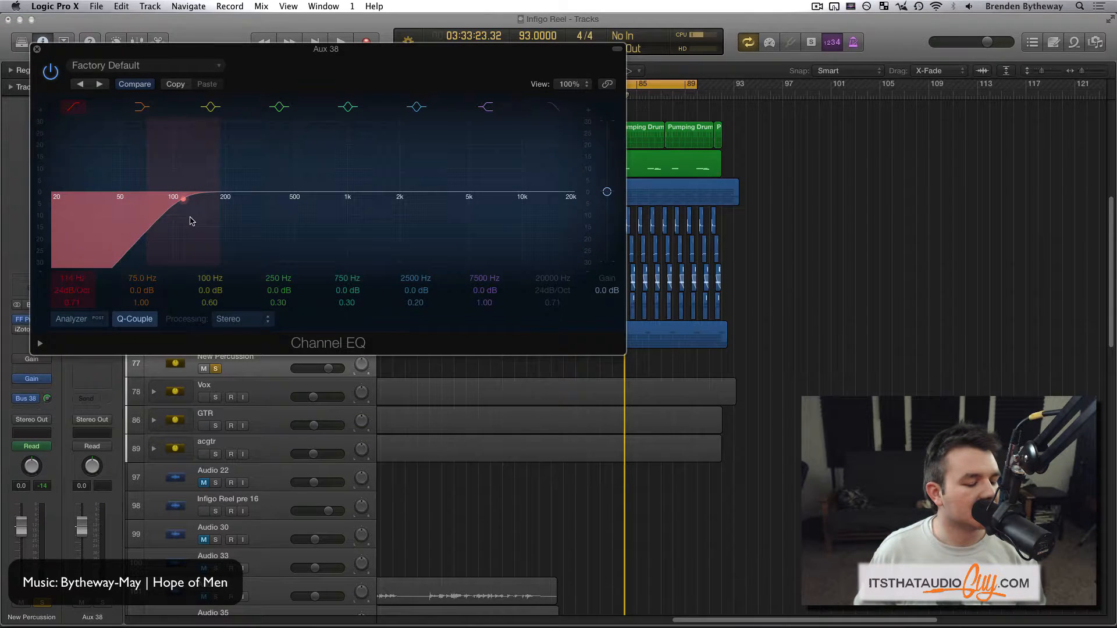
{"action": "left_click_drag", "start_coordinate": [190, 217], "coordinate": [201, 218]}
{"action": "left_click_drag", "start_coordinate": [310, 81], "coordinate": [328, 86]}
{"action": "key", "text": "super+w"}
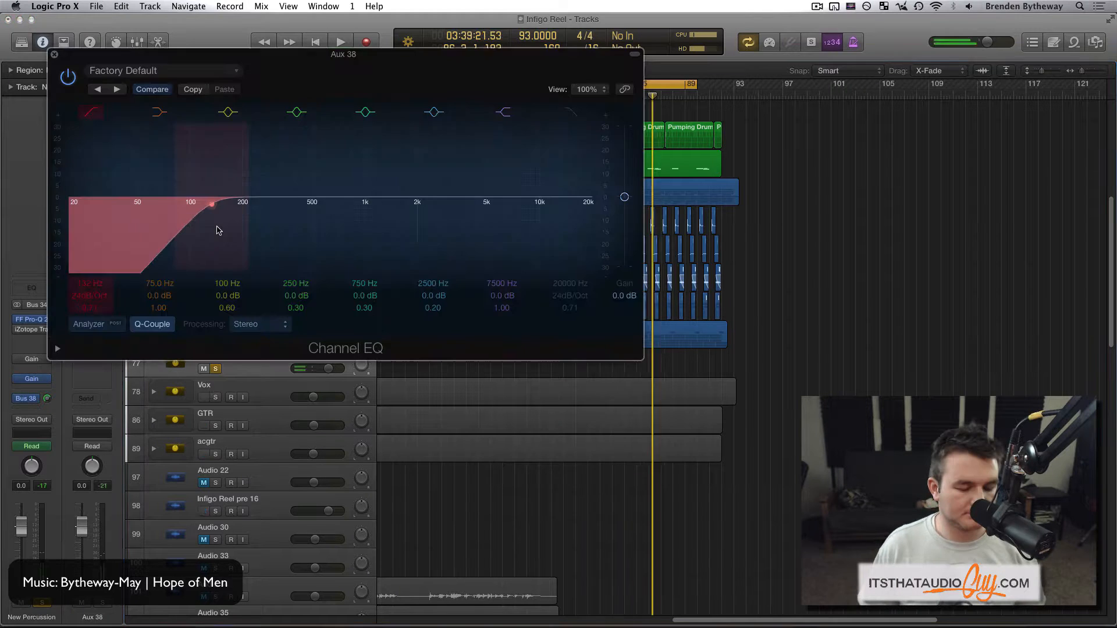
- Adjust the Aux 38 Channel EQ's low-cut frequency by ear during playback and close the plug-in window
{"action": "key", "text": "space"}
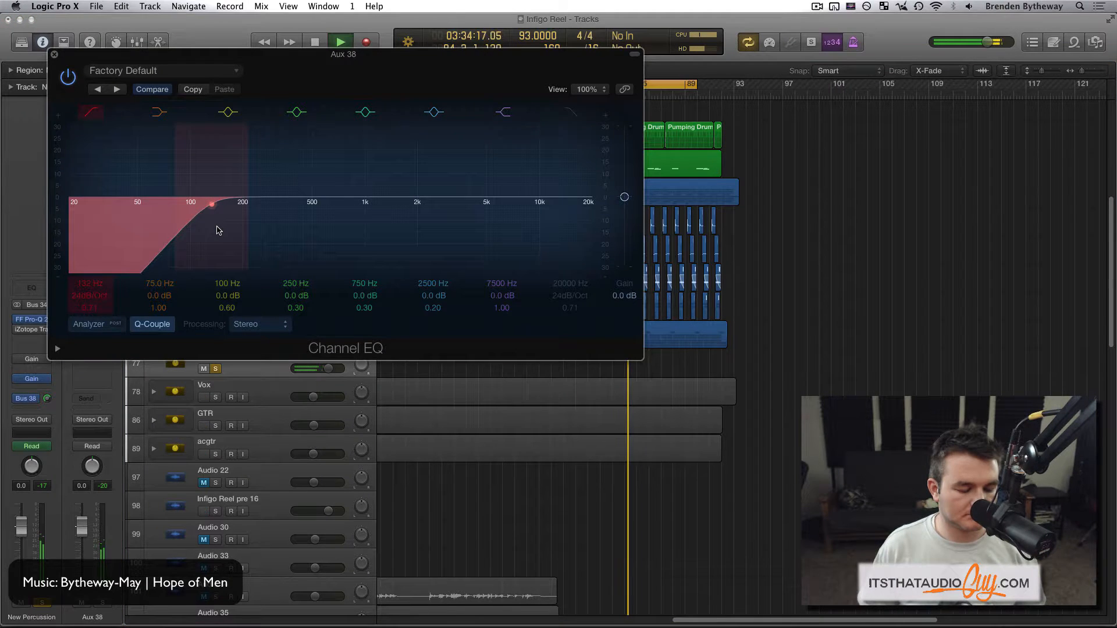
{"action": "left_click_drag", "start_coordinate": [217, 230], "coordinate": [169, 241]}
{"action": "left_click", "coordinate": [54, 54]}
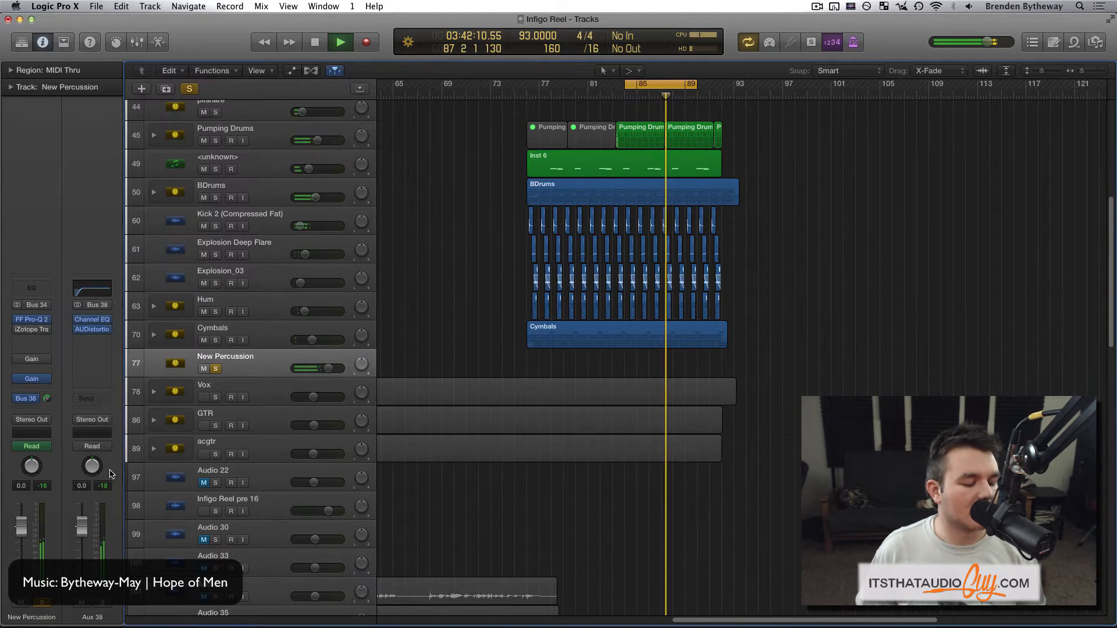
- Lower the Aux 38 fader to -9.6 dB and compare the percussion with the aux muted and unmuted before stopping playback
{"action": "mouse_move", "coordinate": [82, 526]}
{"action": "left_mouse_down"}
{"action": "mouse_move", "coordinate": [82, 556]}
{"action": "mouse_move", "coordinate": [82, 545]}
{"action": "left_mouse_up"}
{"action": "left_click", "coordinate": [82, 602]}
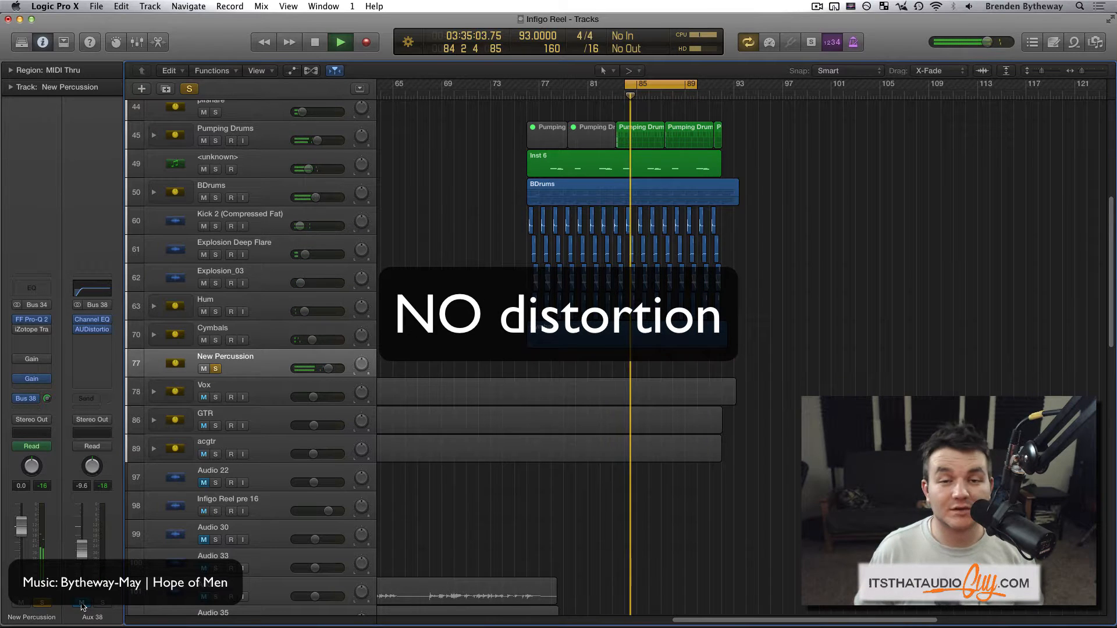
{"action": "left_click", "coordinate": [82, 602]}
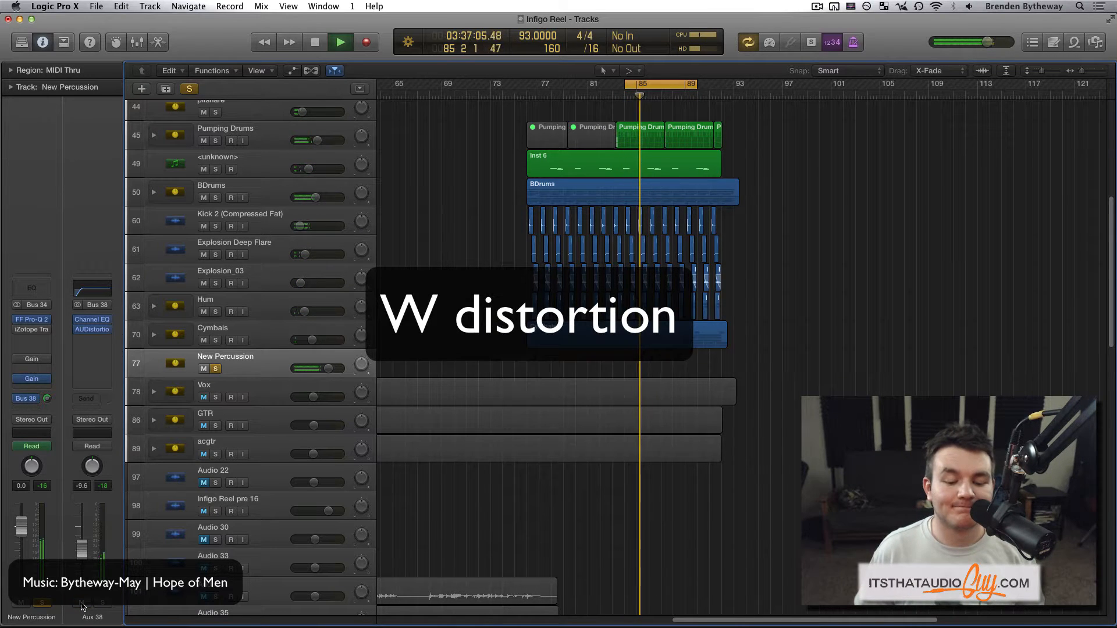
{"action": "key", "text": "space"}
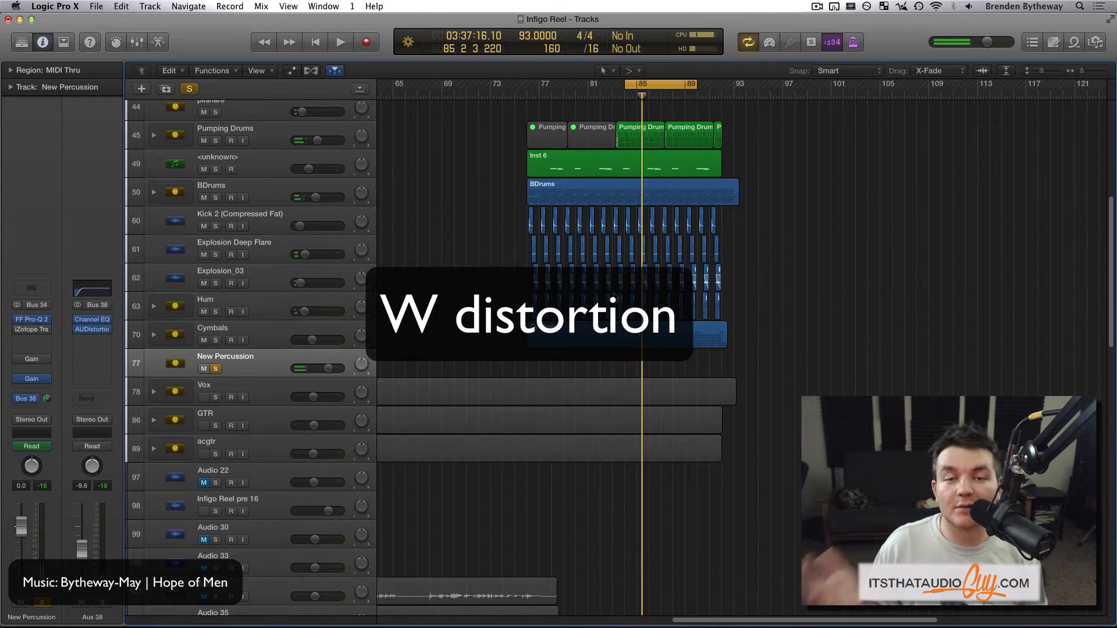